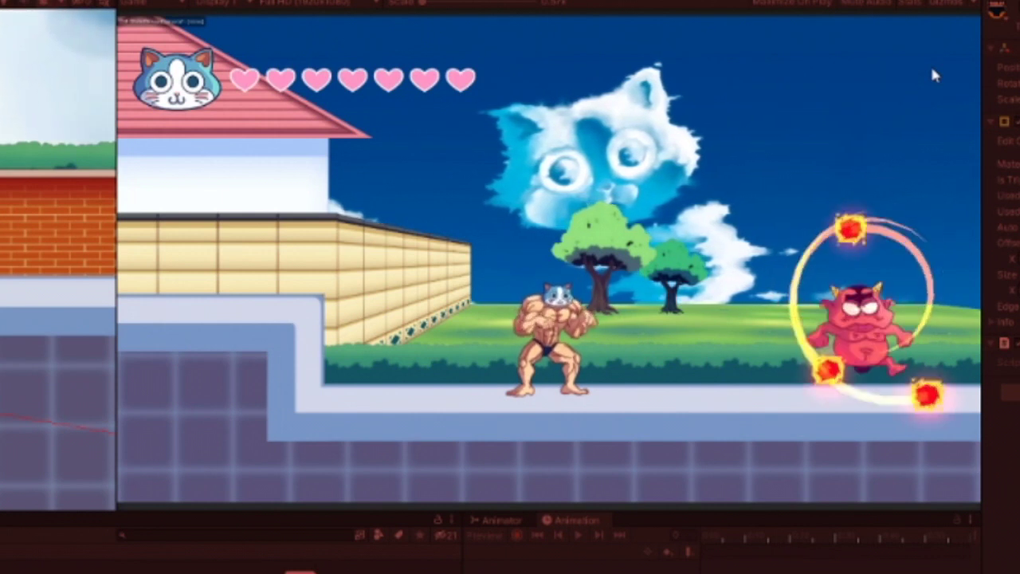
Walk the hero right into the fire imp's orbiting fireballs during play-testing
{"action": "key", "text": "Right"}
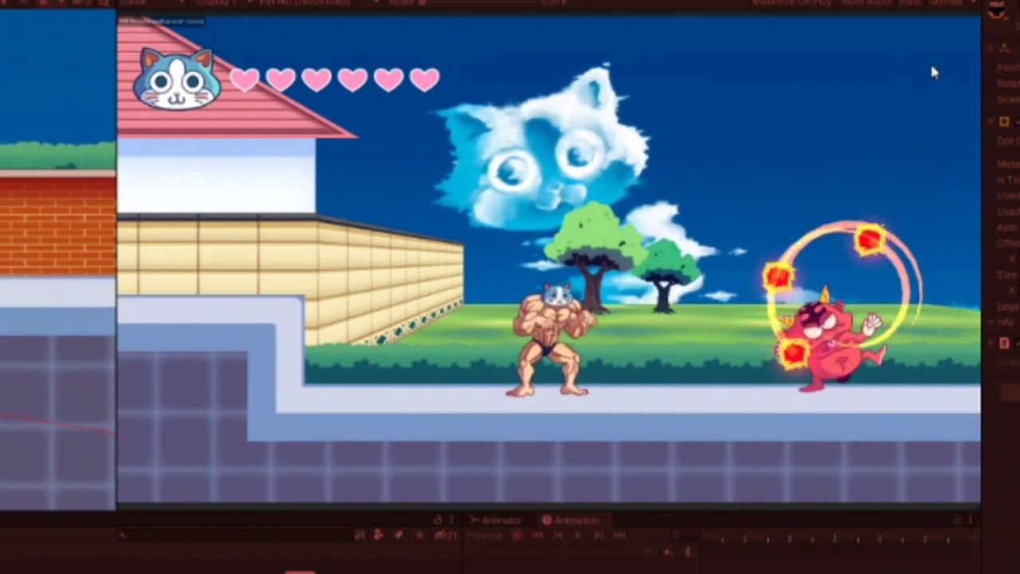
{"action": "key", "text": "Right"}
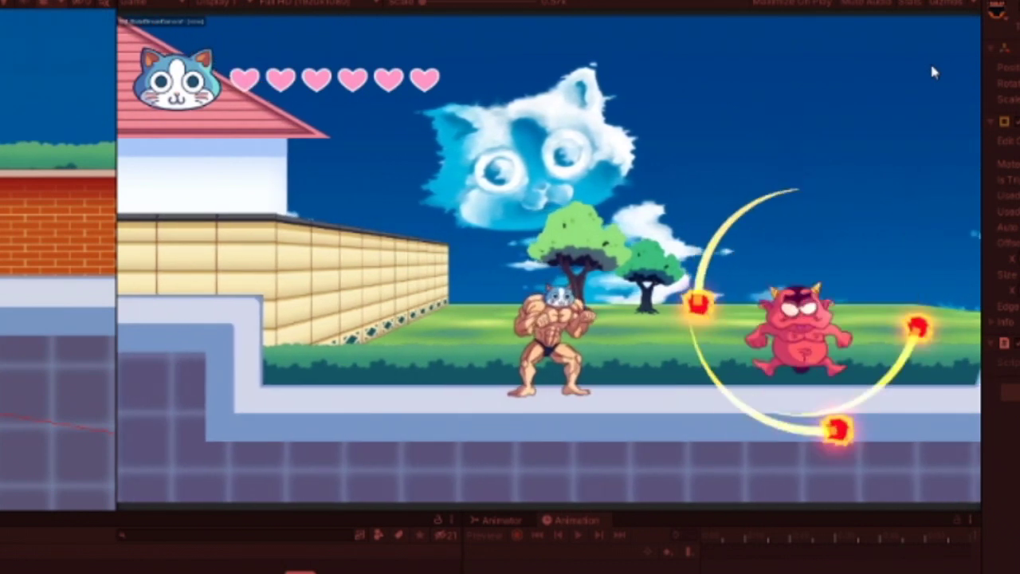
{"action": "key", "text": "Right"}
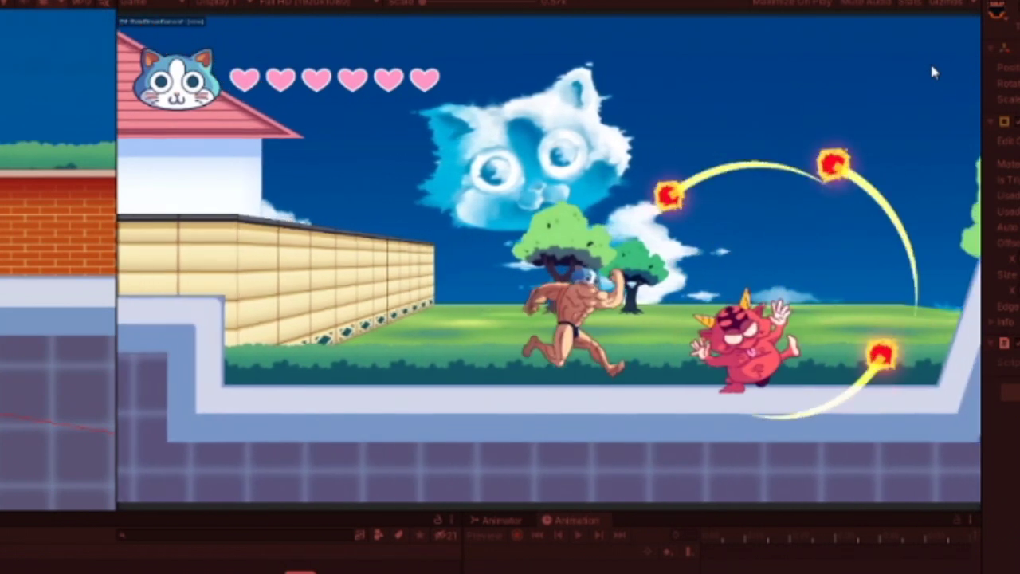
{"action": "key", "text": "Right"}
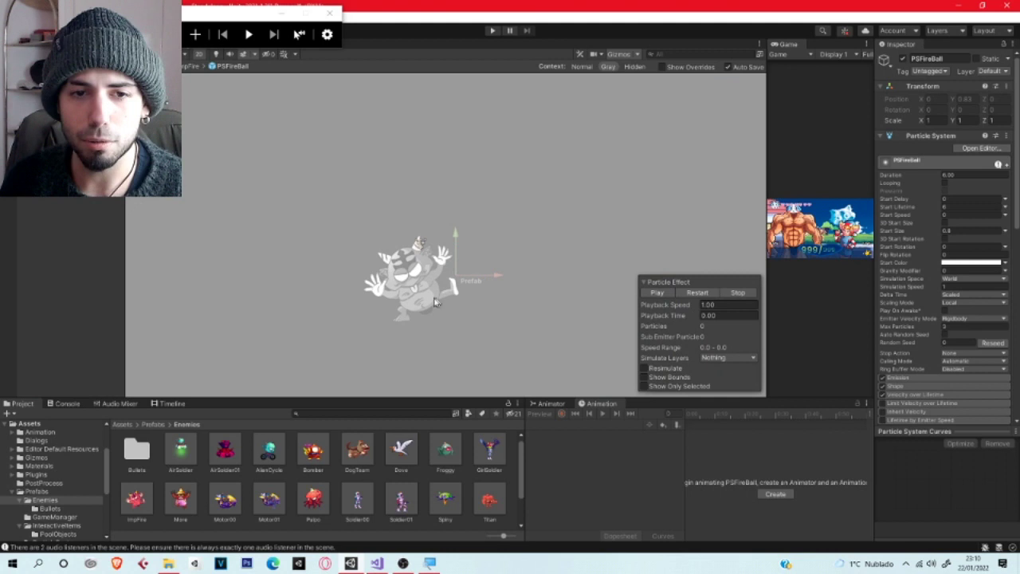
Preview PSFireBall, widen the Inspector, and magnify the particle settings
{"action": "left_click", "coordinate": [656, 293]}
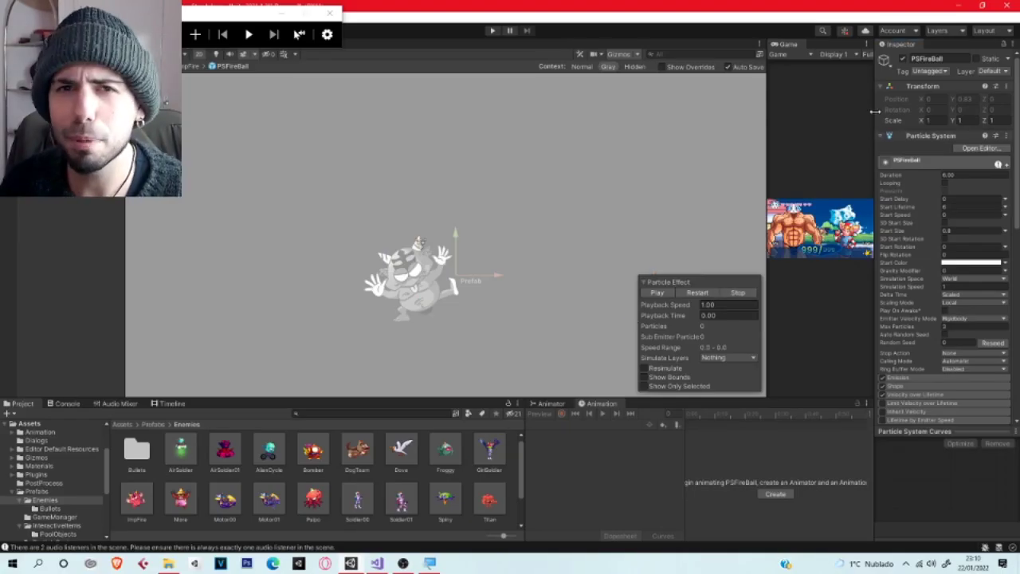
{"action": "left_click_drag", "start_coordinate": [875, 111], "coordinate": [624, 231]}
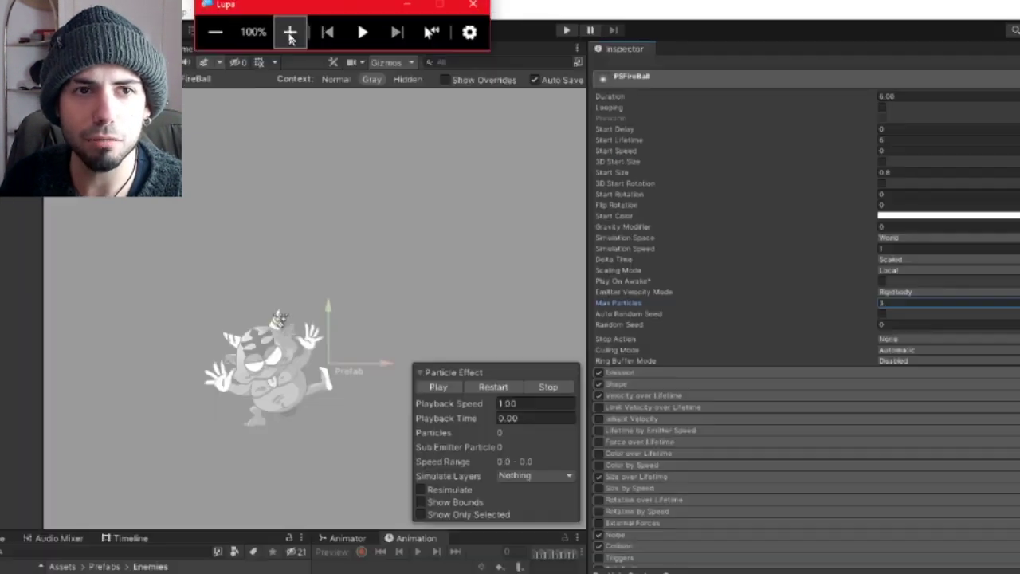
{"action": "left_click", "coordinate": [289, 33]}
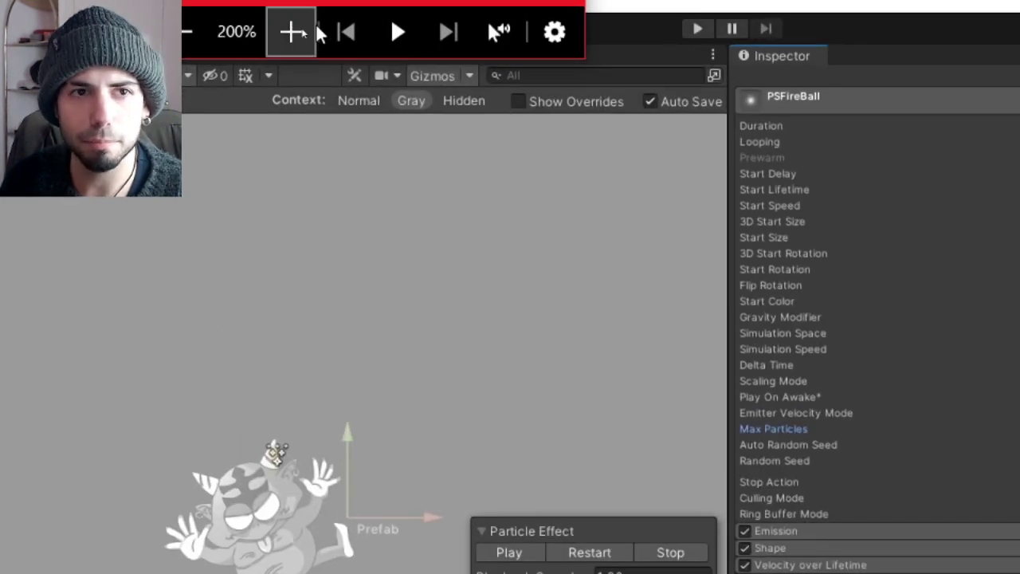
{"action": "left_click", "coordinate": [292, 32]}
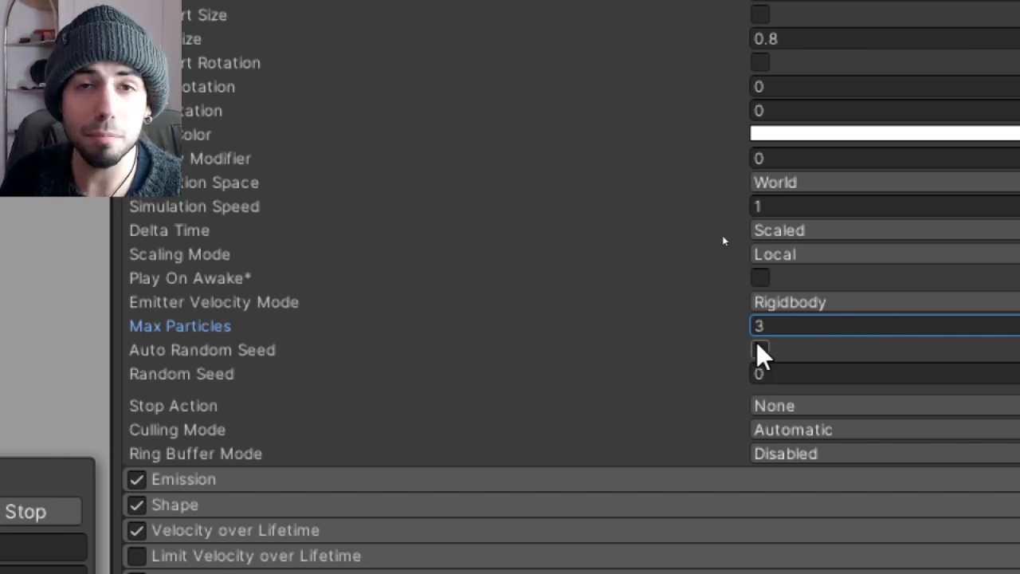
Expand the Emission module to show its infinite 3-particle bursts every 6 seconds
{"action": "mouse_move", "coordinate": [743, 348]}
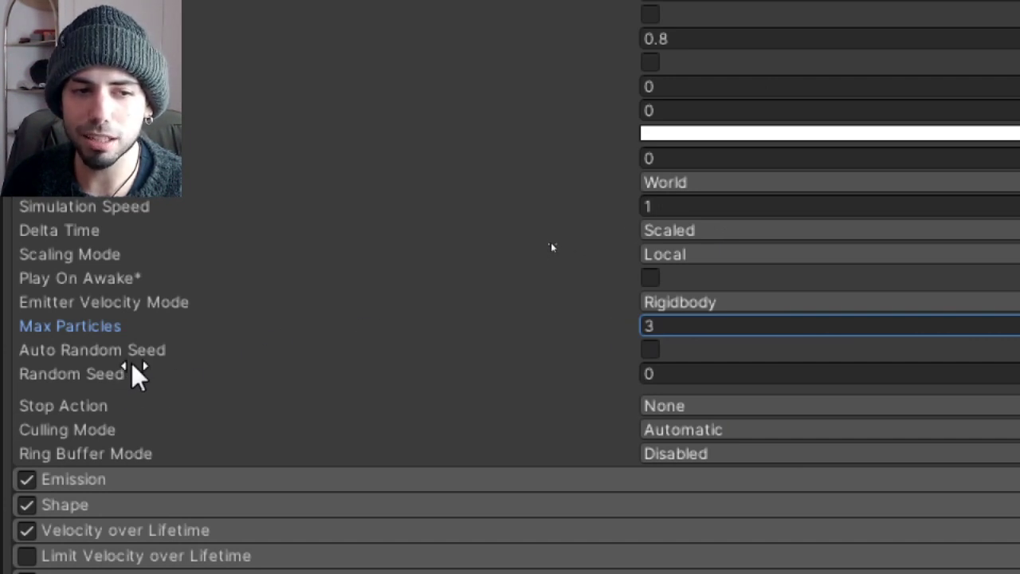
{"action": "left_click", "coordinate": [718, 374]}
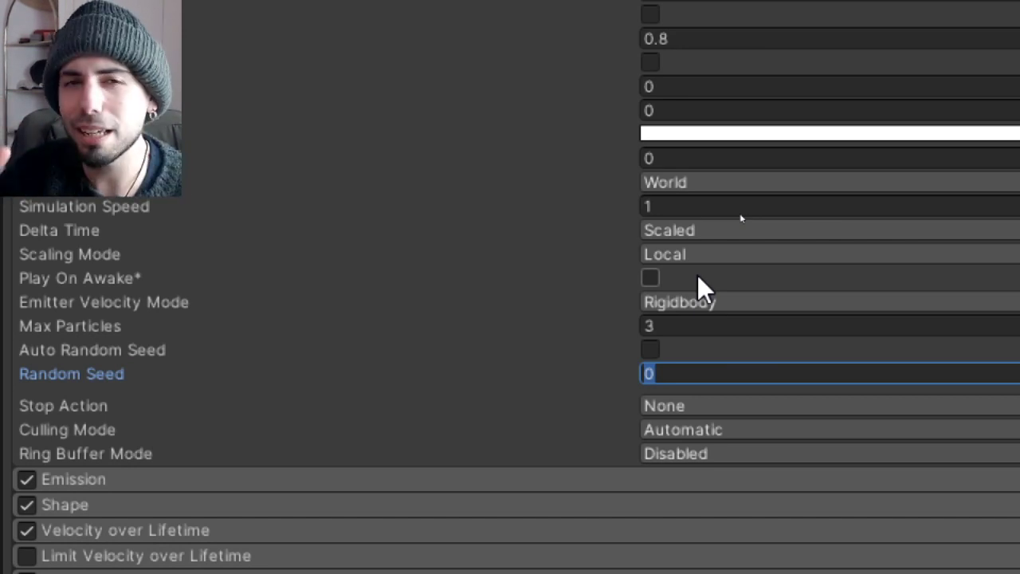
{"action": "left_click", "coordinate": [451, 481]}
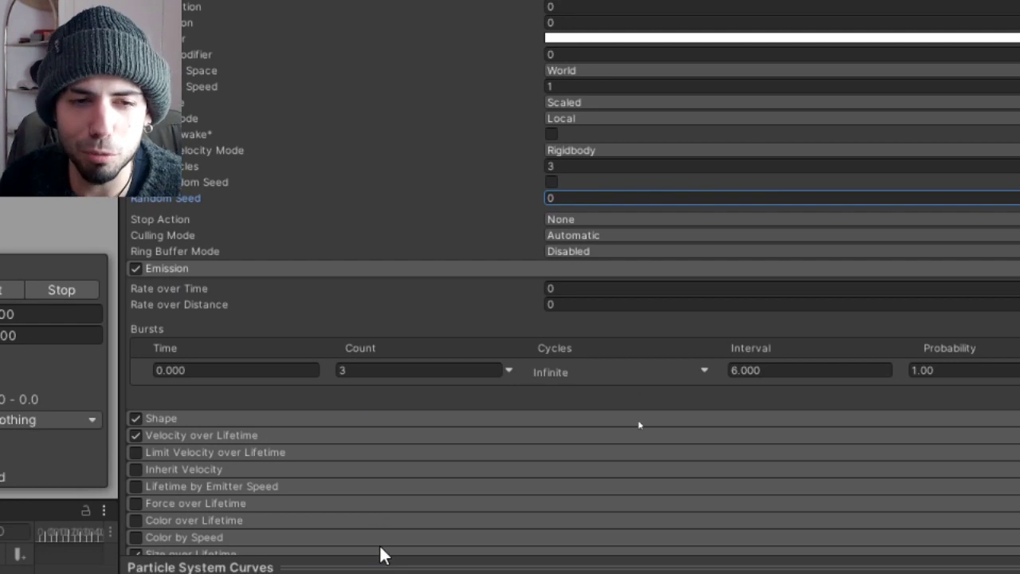
Point out Max Particles of 3, expand the Shape module's Circle emitter, and reset magnification
{"action": "mouse_move", "coordinate": [424, 188]}
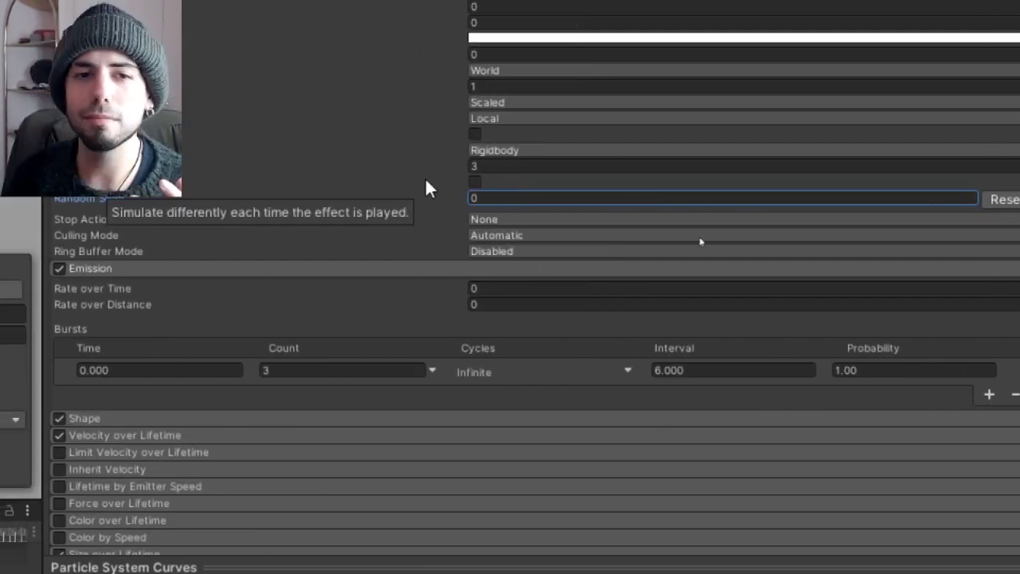
{"action": "mouse_move", "coordinate": [408, 77]}
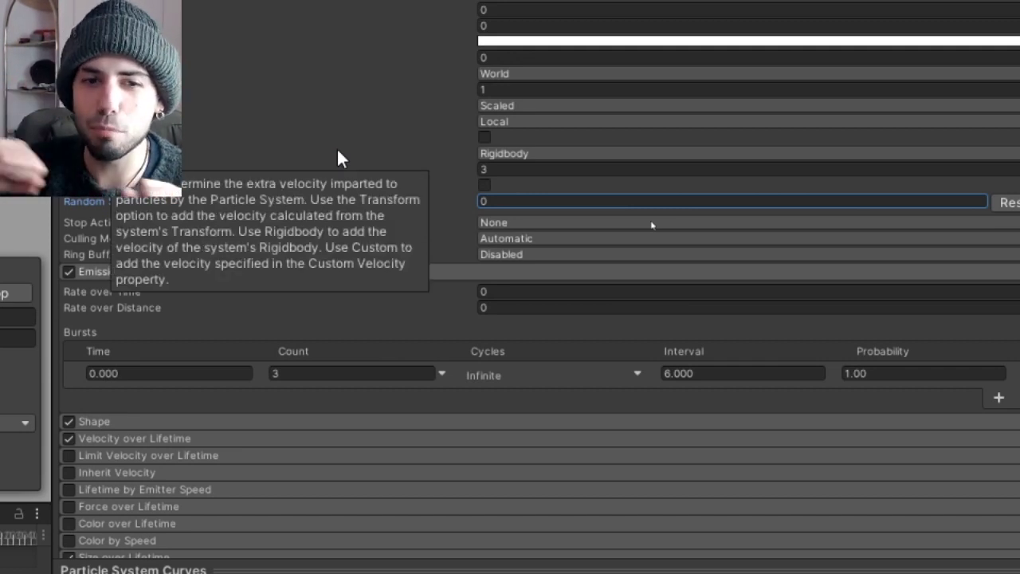
{"action": "scroll", "coordinate": [336, 147], "scroll_direction": "up", "scroll_amount": 2}
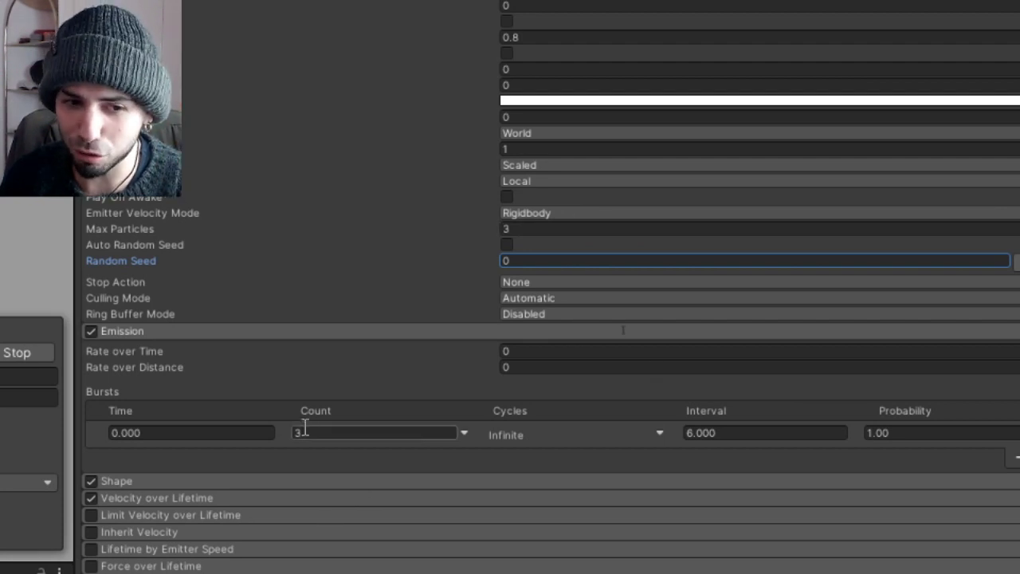
{"action": "left_click", "coordinate": [514, 229]}
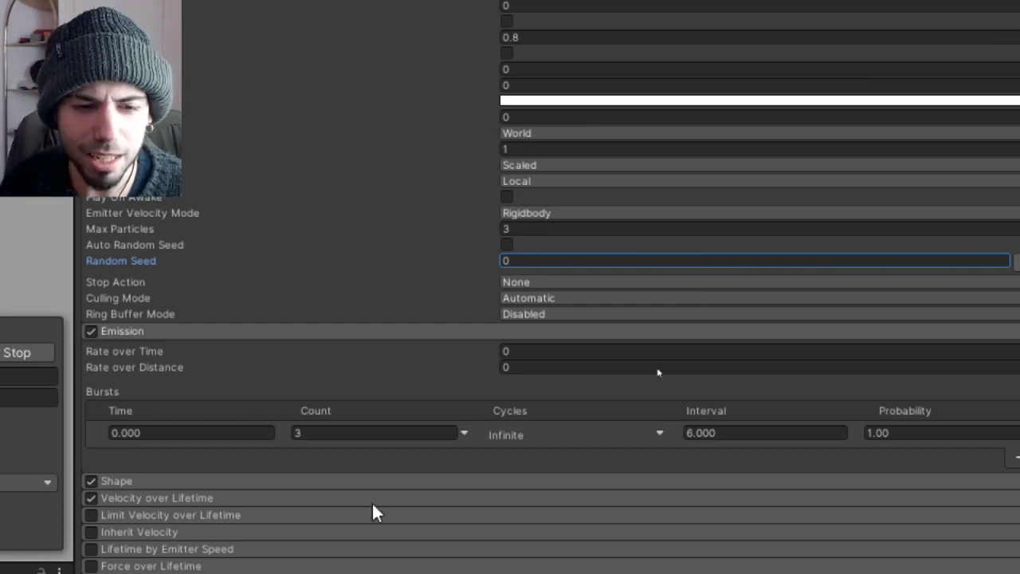
{"action": "left_click", "coordinate": [382, 476]}
{"action": "key", "text": "super+minus"}
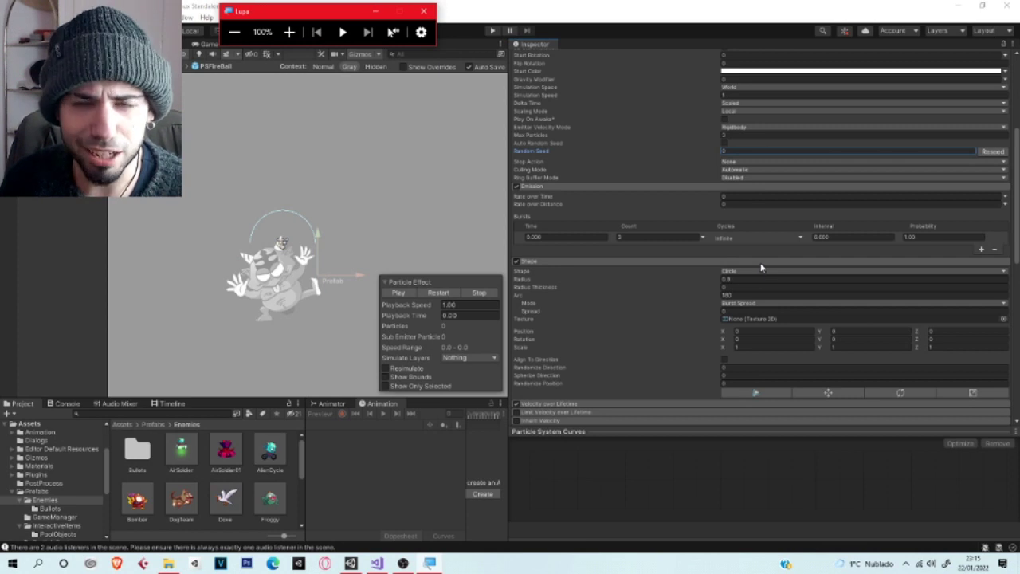
{"action": "scroll", "coordinate": [271, 239], "scroll_direction": "up", "scroll_amount": 2}
{"action": "scroll", "coordinate": [271, 239], "scroll_direction": "up", "scroll_amount": 2}
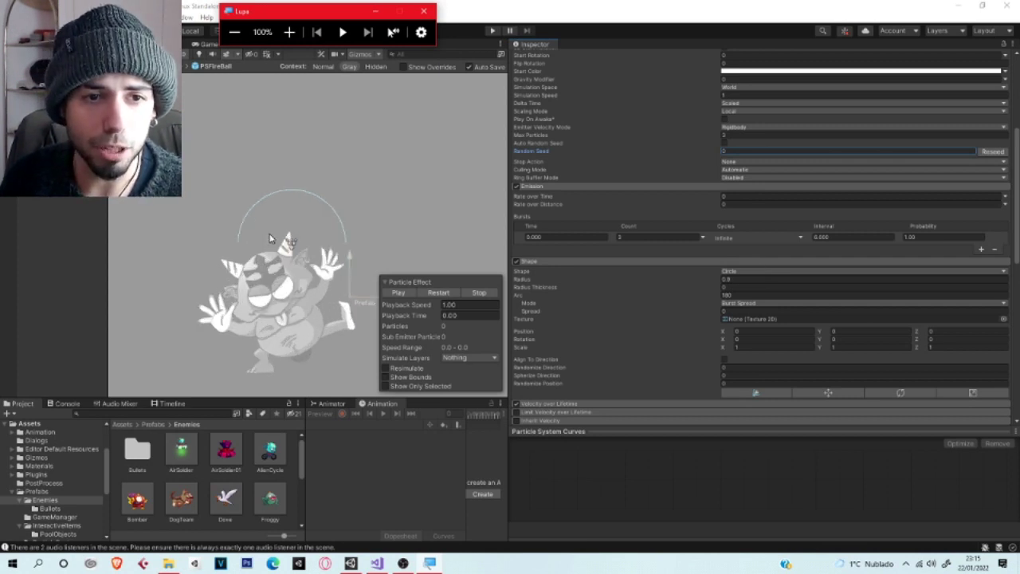
{"action": "scroll", "coordinate": [269, 241], "scroll_direction": "up", "scroll_amount": 3}
{"action": "scroll", "coordinate": [336, 201], "scroll_direction": "up", "scroll_amount": 3}
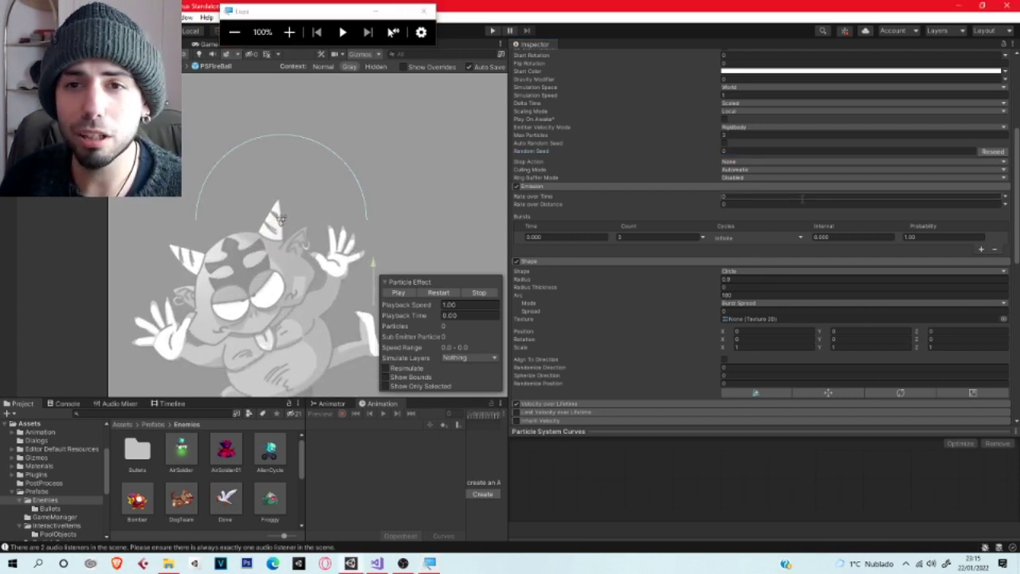
{"action": "key", "text": "super+plus"}
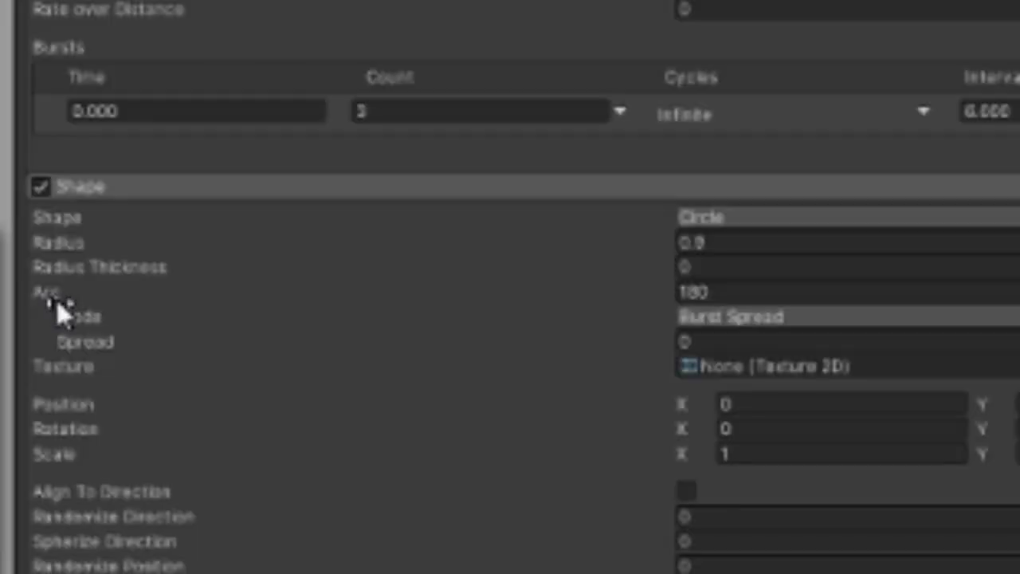
{"action": "left_click", "coordinate": [706, 291]}
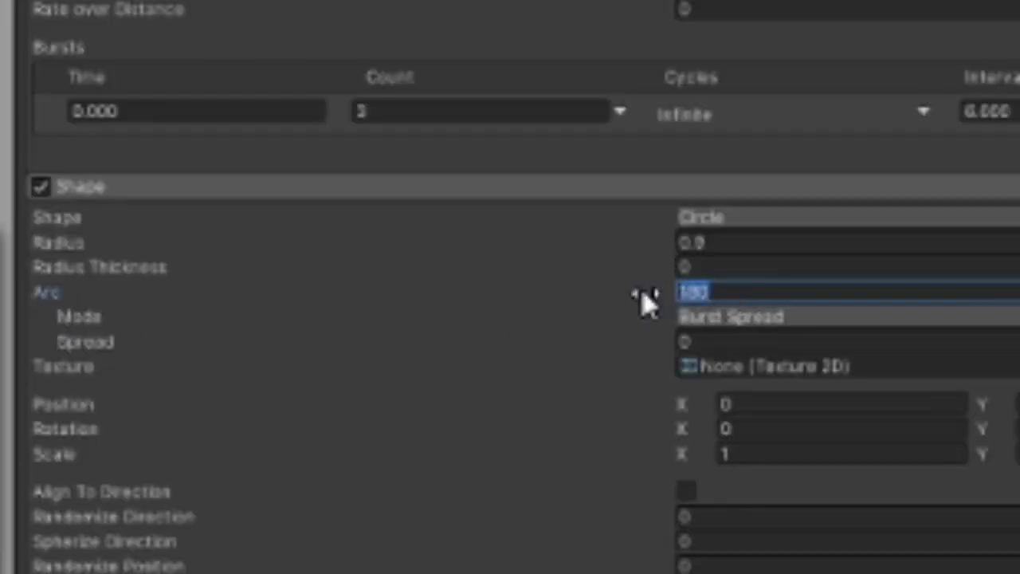
{"action": "key", "text": "super+minus"}
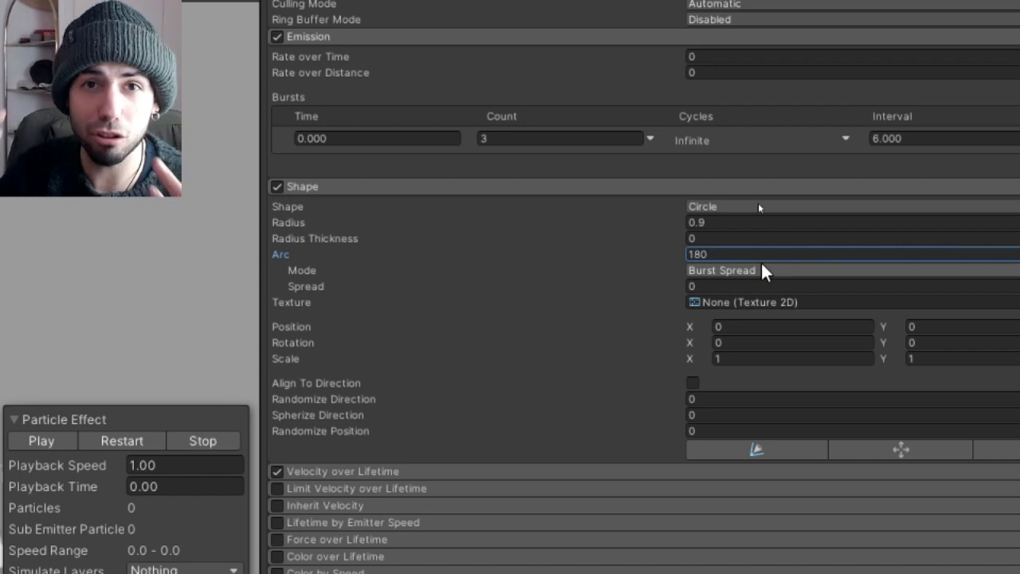
Switch the arc spawn mode to Random and play, restart, and stop the fireball preview
{"action": "key", "text": "super+minus"}
{"action": "left_click", "coordinate": [266, 399]}
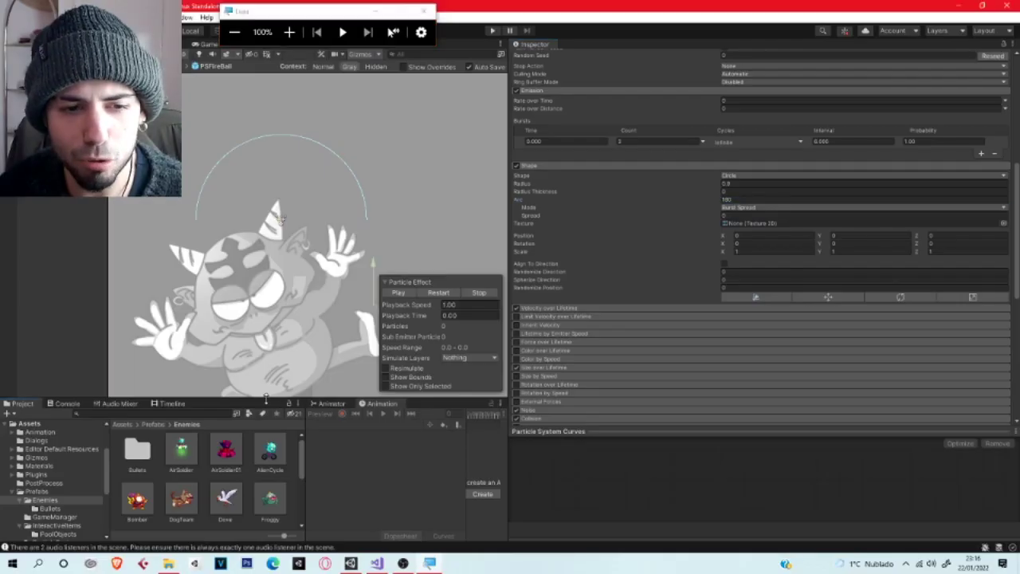
{"action": "left_click", "coordinate": [763, 208]}
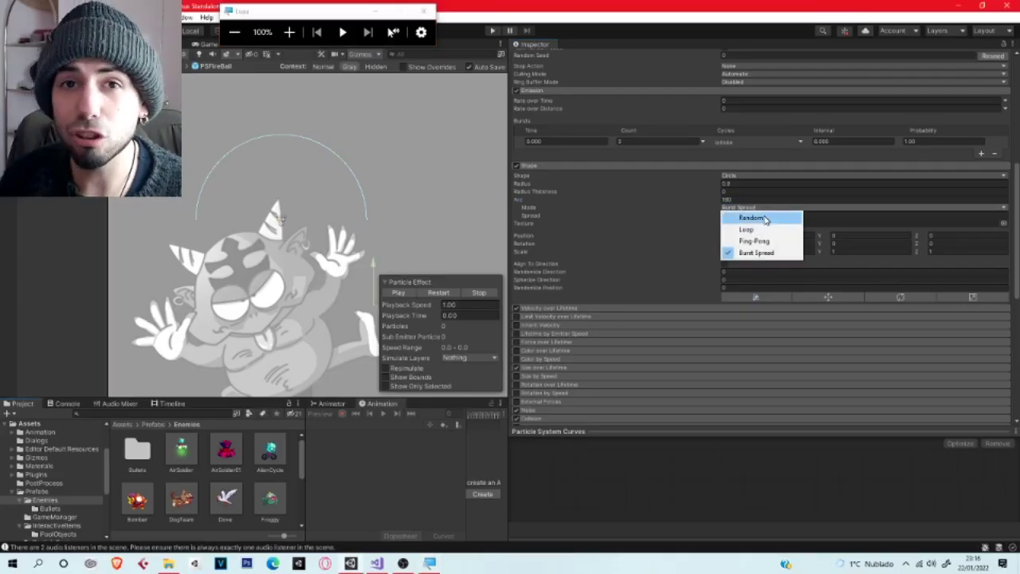
{"action": "left_click", "coordinate": [764, 218]}
{"action": "left_click", "coordinate": [396, 293]}
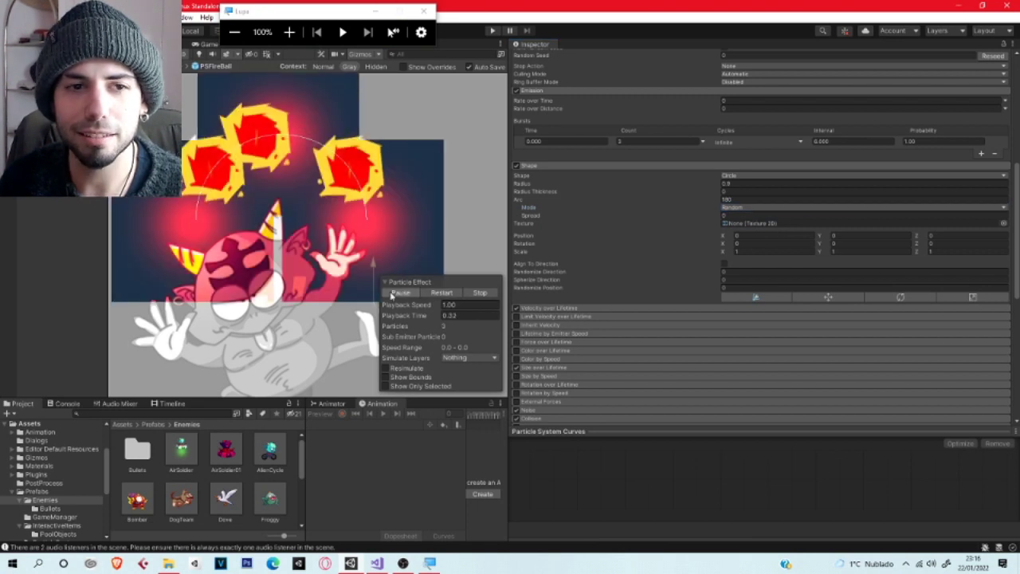
{"action": "left_click", "coordinate": [442, 293]}
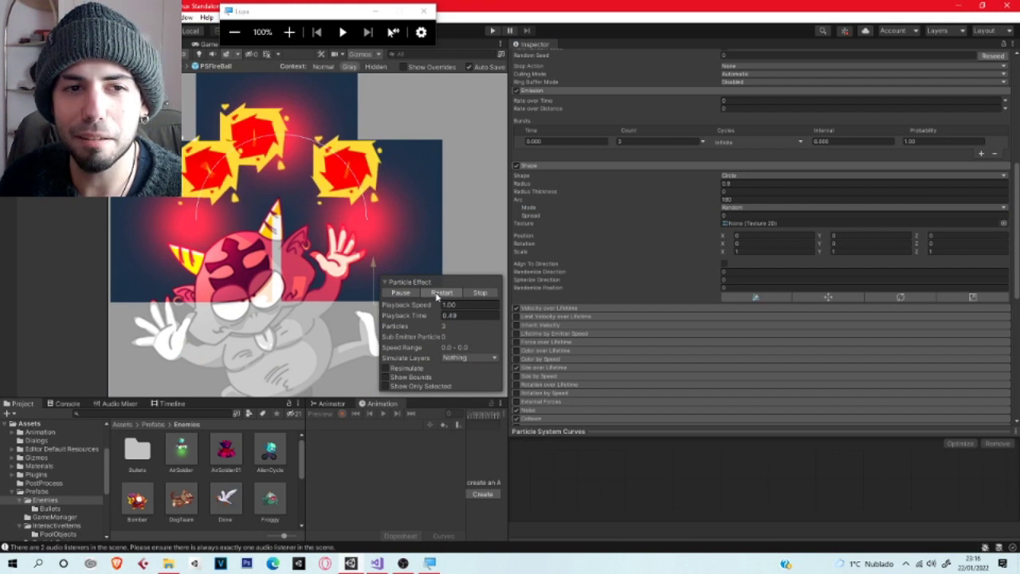
{"action": "left_click", "coordinate": [478, 293]}
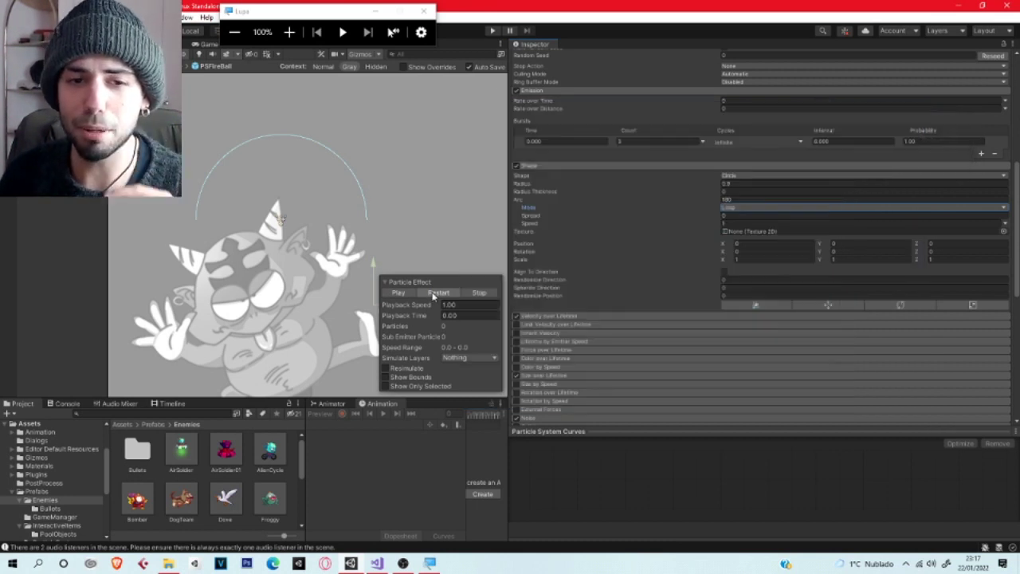
{"action": "left_click", "coordinate": [437, 293]}
Set the arc mode back to Burst Spread and replay the evenly spaced fireballs
{"action": "left_click", "coordinate": [733, 208]}
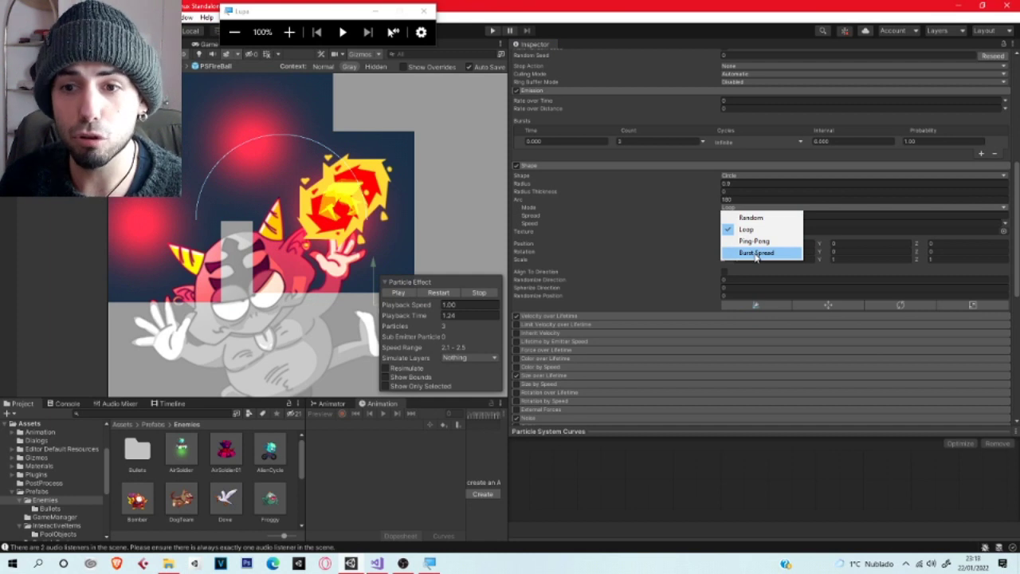
{"action": "left_click", "coordinate": [756, 253]}
{"action": "left_click", "coordinate": [436, 291]}
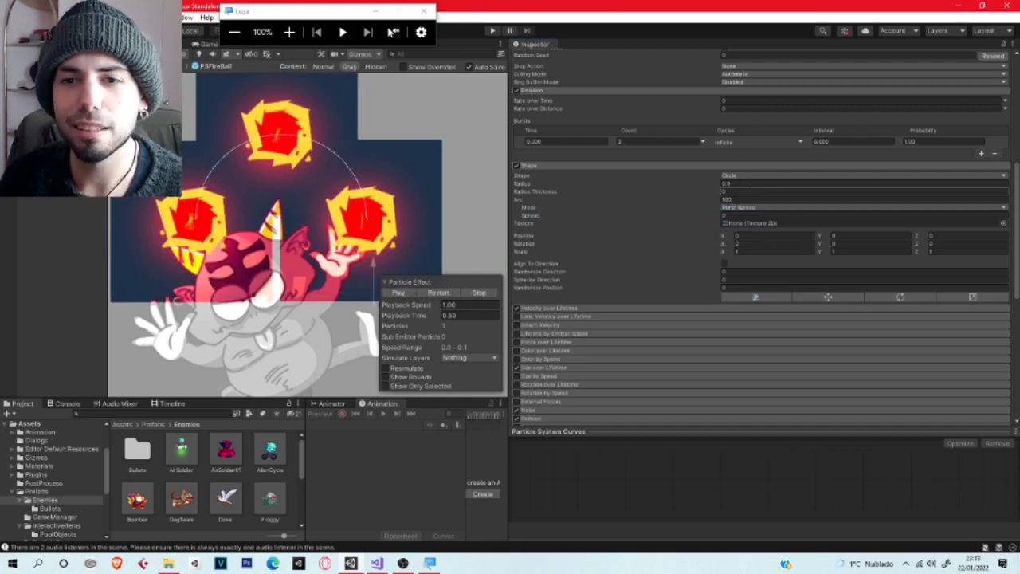
{"action": "scroll", "coordinate": [750, 192], "scroll_direction": "up", "scroll_amount": 3}
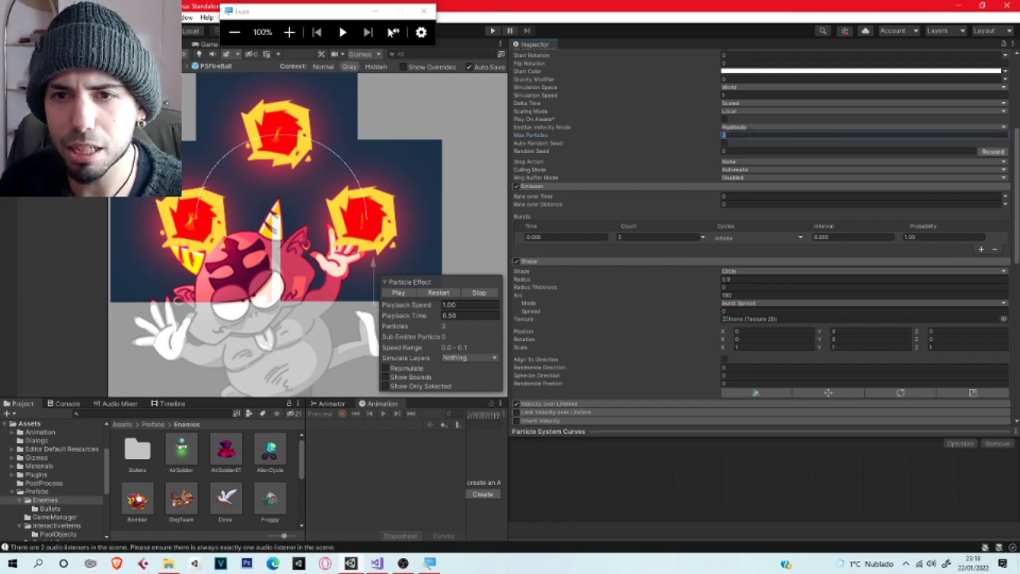
Set the burst Count to 5 and restart the preview to see five fireballs
{"action": "left_click", "coordinate": [626, 232]}
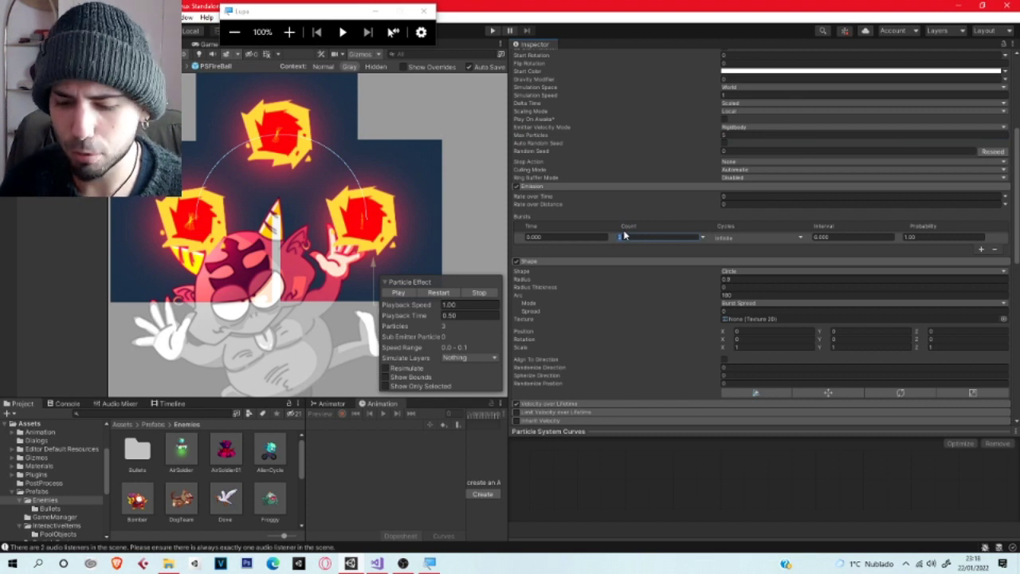
{"action": "left_click", "coordinate": [439, 293]}
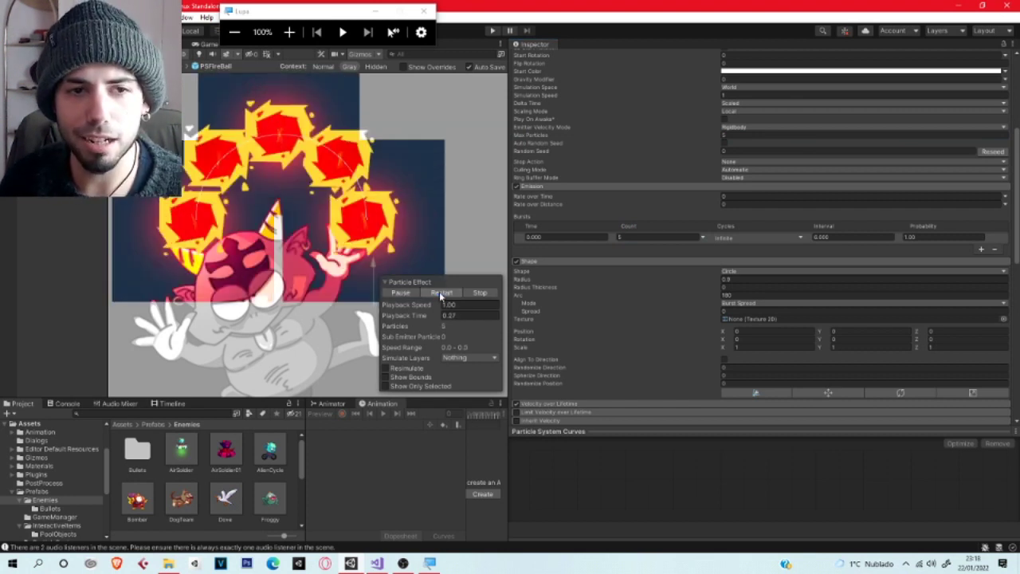
{"action": "left_click", "coordinate": [436, 294]}
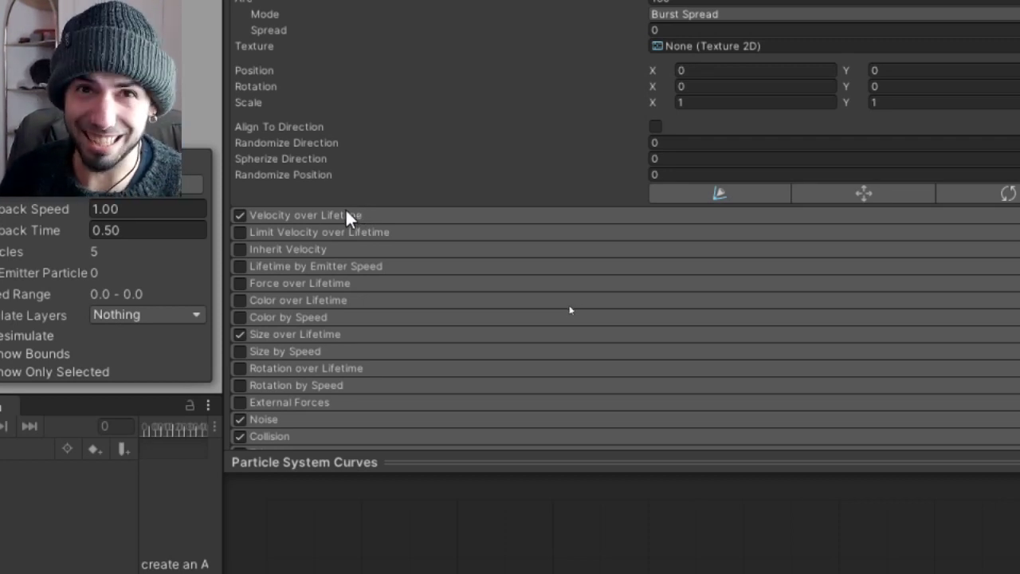
Expand Velocity over Lifetime and make Orbital velocity constant at X 1, Y 1, Z 5.59
{"action": "left_click", "coordinate": [346, 215]}
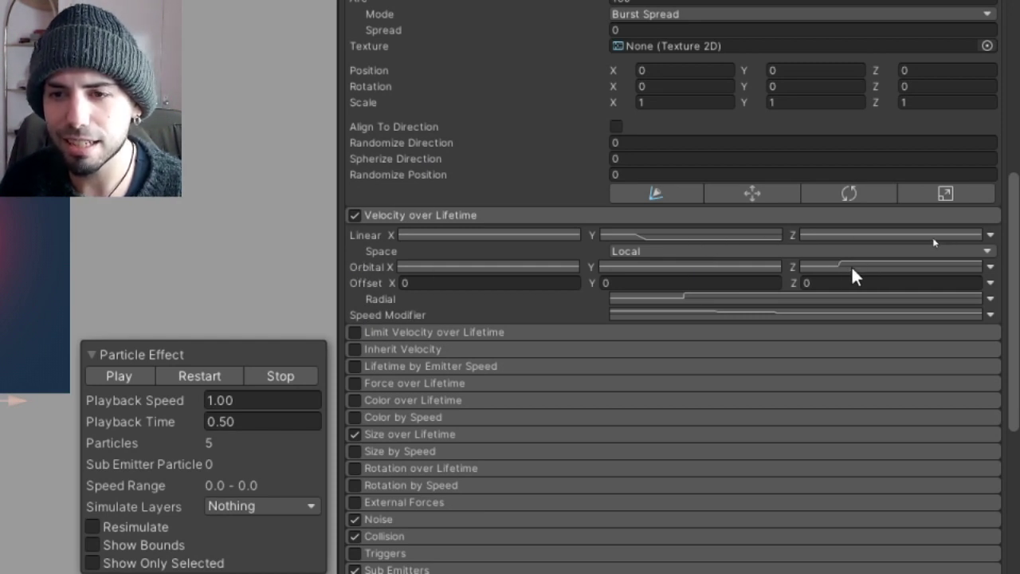
{"action": "left_click", "coordinate": [991, 268]}
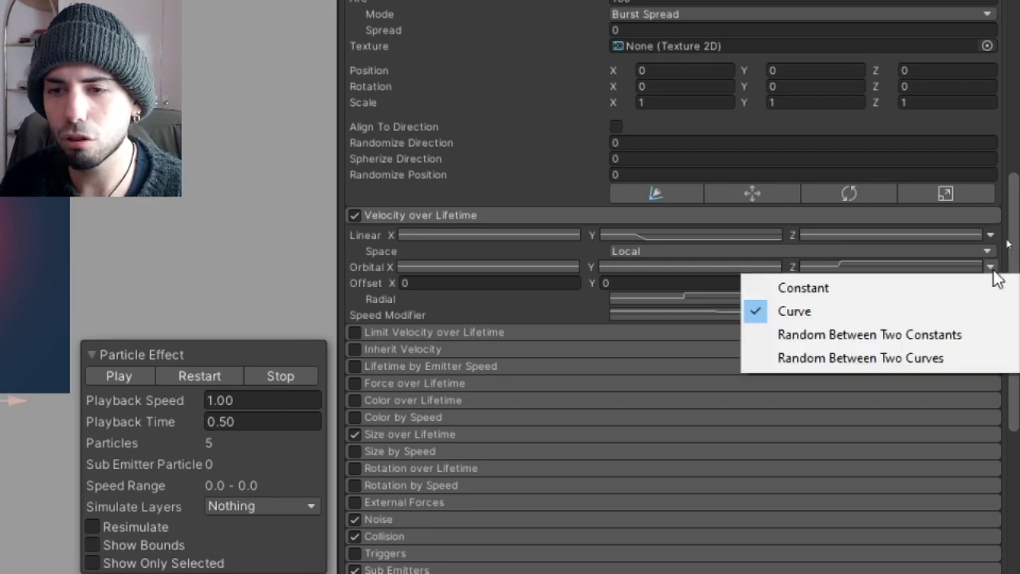
{"action": "left_click", "coordinate": [863, 286]}
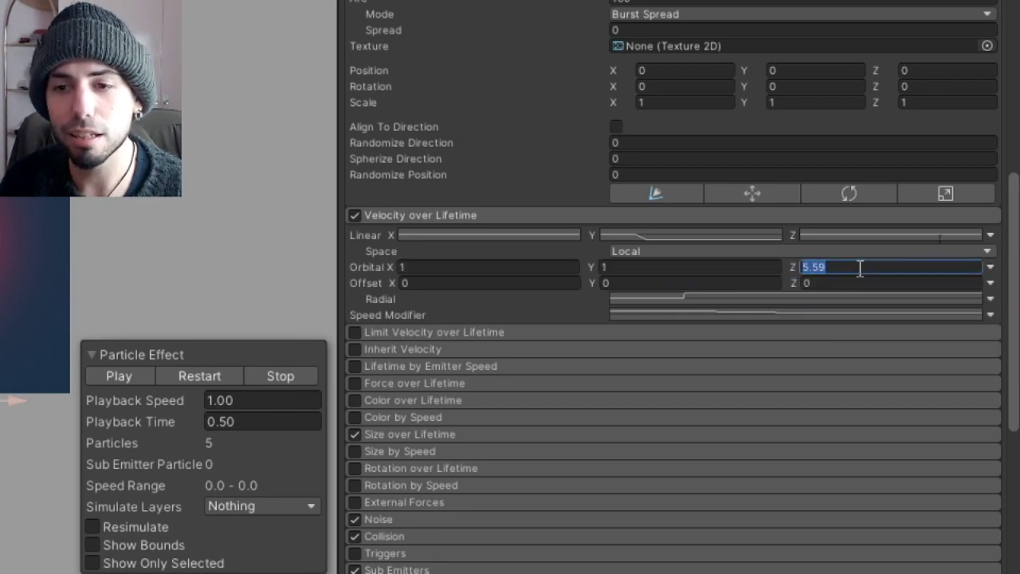
{"action": "left_click", "coordinate": [860, 268]}
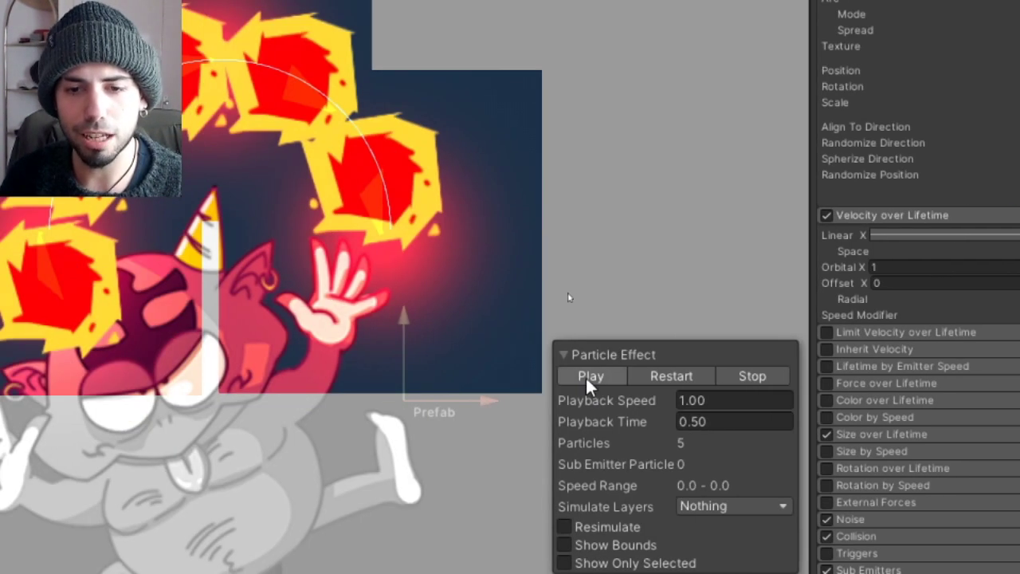
Play, restart repeatedly, and stop the preview to watch the fireballs circle
{"action": "left_click", "coordinate": [588, 378]}
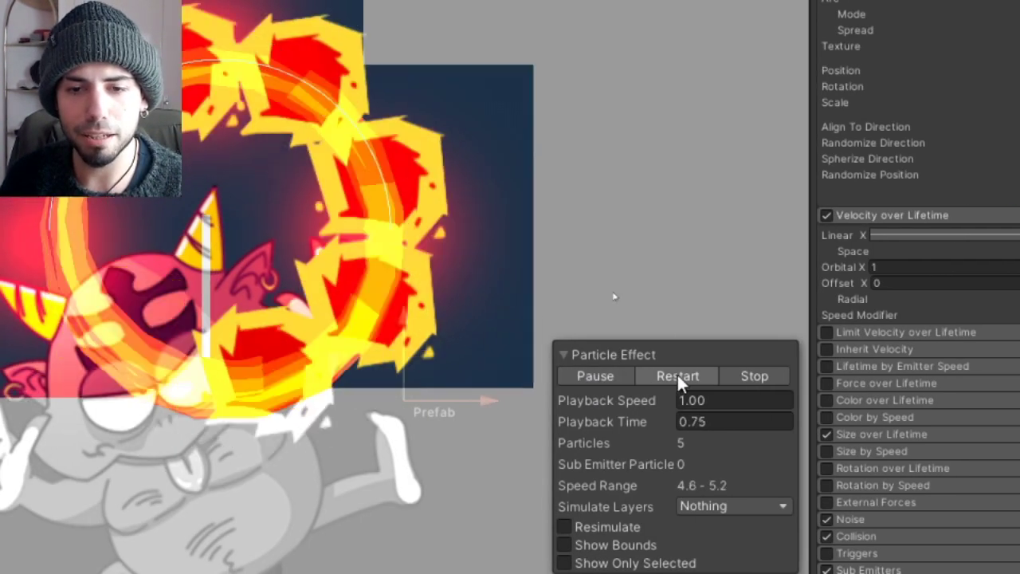
{"action": "left_click", "coordinate": [677, 376]}
{"action": "left_click", "coordinate": [678, 375]}
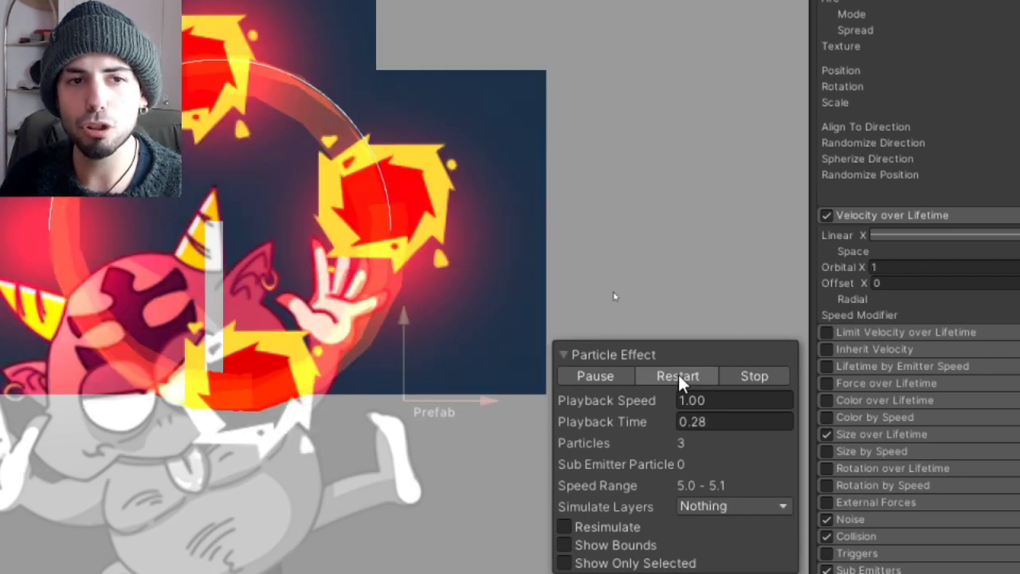
{"action": "left_click", "coordinate": [679, 373]}
{"action": "left_click", "coordinate": [679, 373]}
{"action": "left_click", "coordinate": [763, 374]}
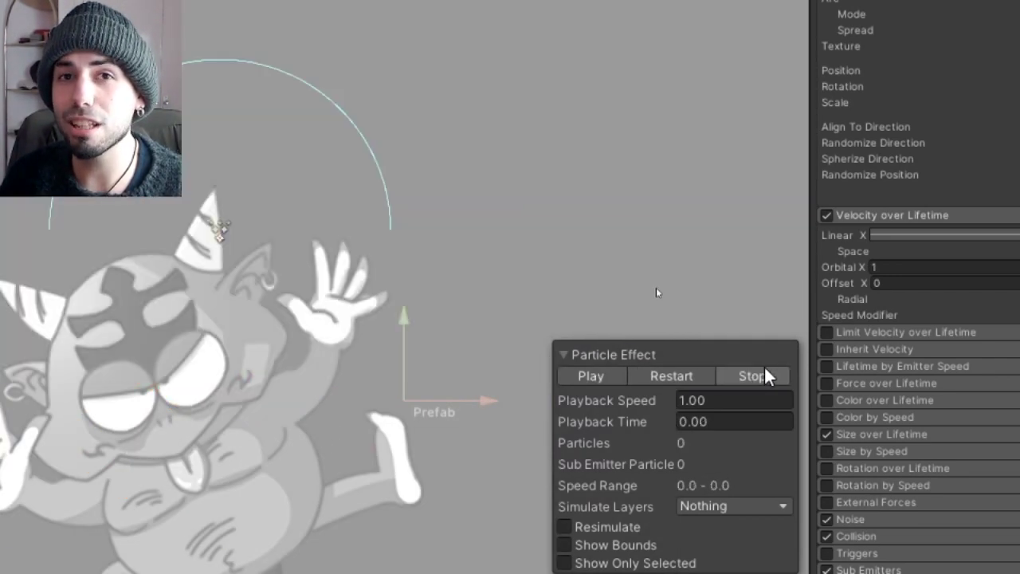
{"action": "left_click", "coordinate": [686, 374]}
{"action": "left_click", "coordinate": [687, 374]}
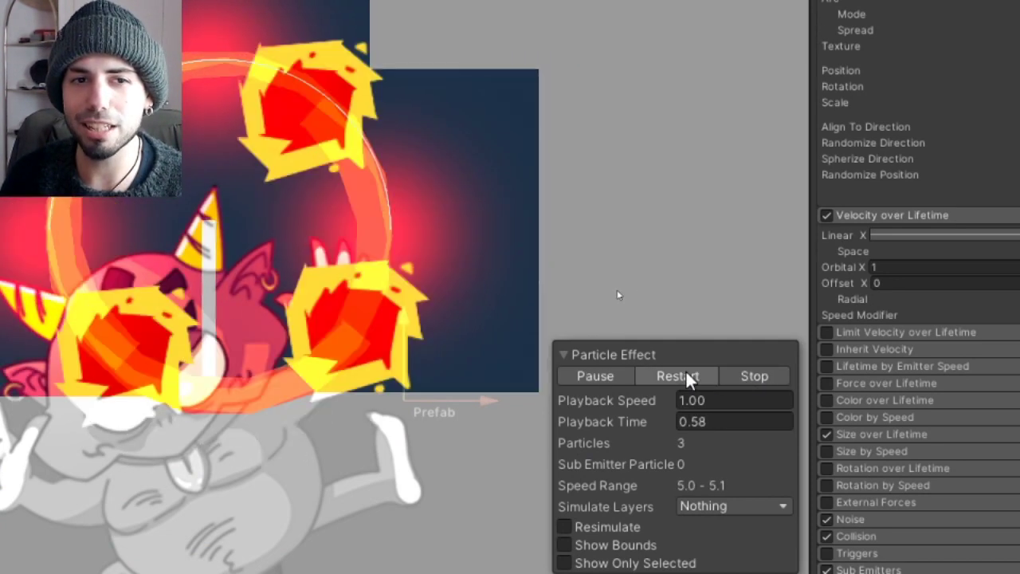
{"action": "left_click", "coordinate": [753, 376]}
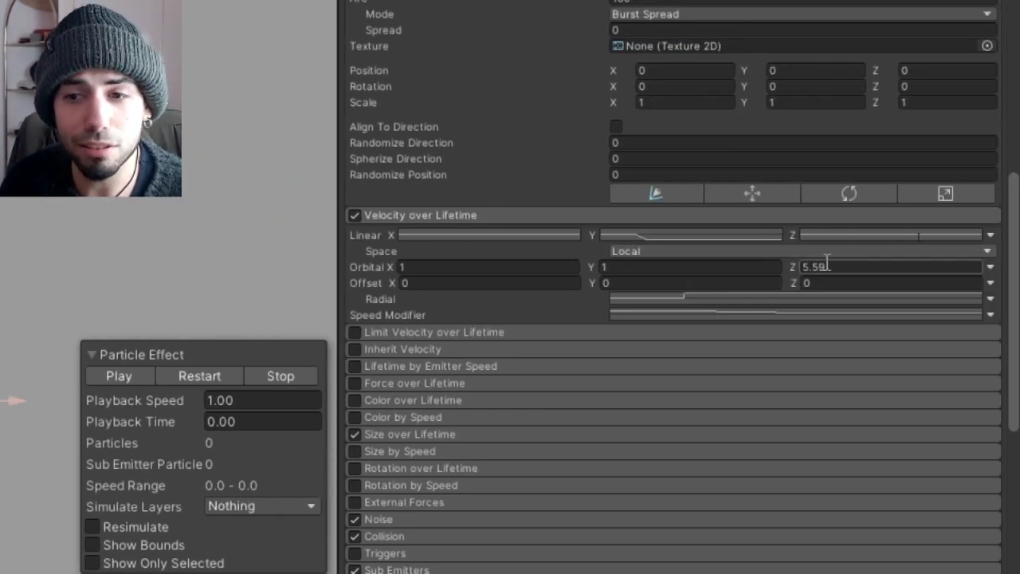
Switch Orbital velocity back to Curve and enlarge the curve editor showing the Z step to about 6
{"action": "left_click", "coordinate": [990, 267]}
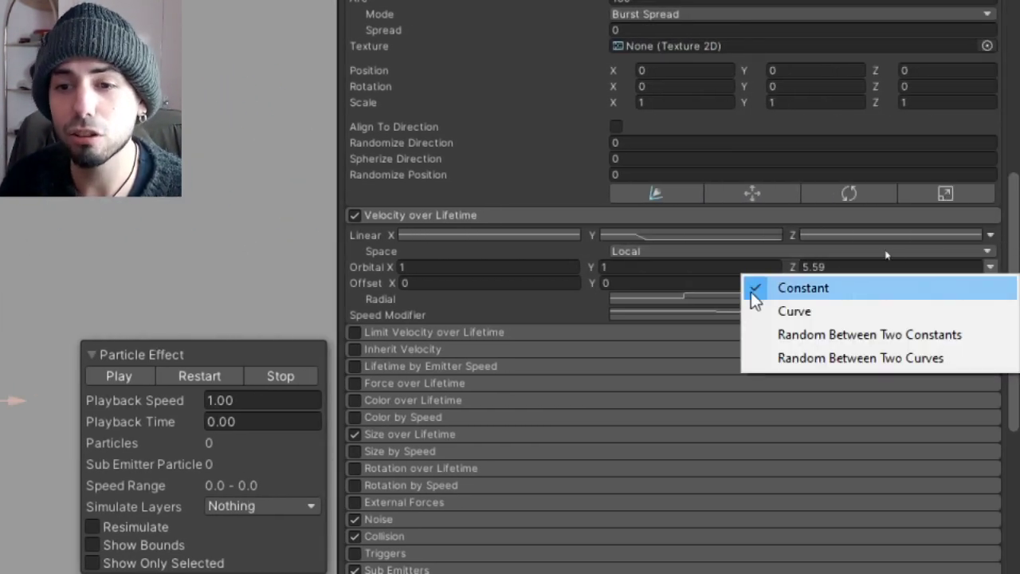
{"action": "left_click", "coordinate": [824, 312]}
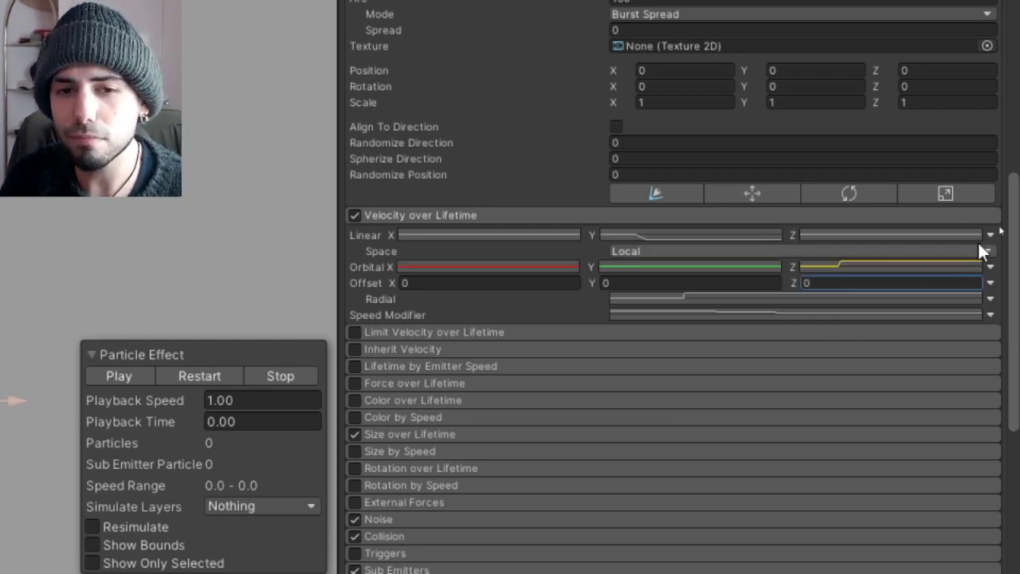
{"action": "left_click", "coordinate": [829, 267]}
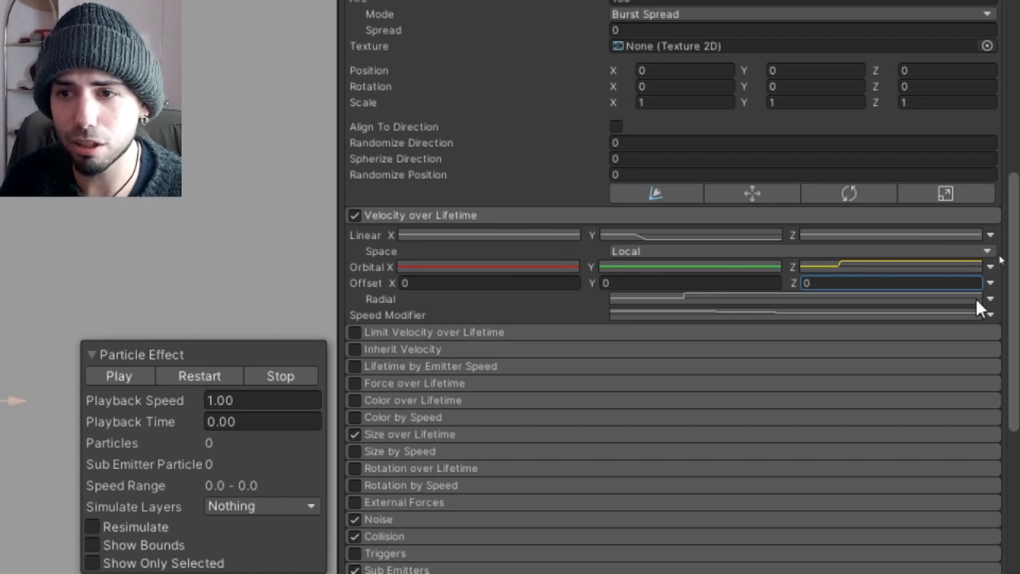
{"action": "scroll", "coordinate": [877, 399], "scroll_direction": "down", "scroll_amount": 10}
{"action": "scroll", "coordinate": [877, 414], "scroll_direction": "down", "scroll_amount": 3}
{"action": "scroll", "coordinate": [797, 478], "scroll_direction": "down", "scroll_amount": 2}
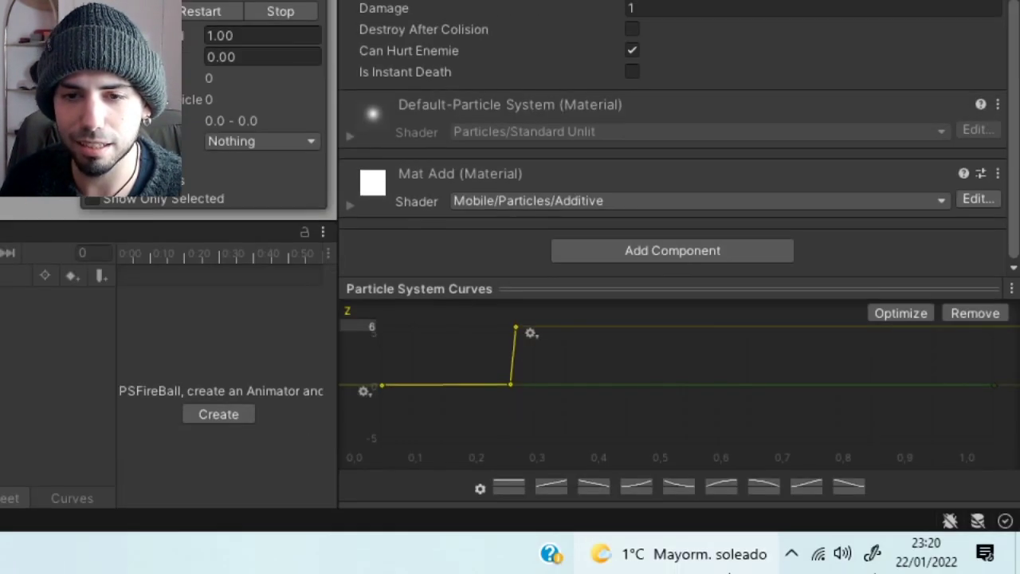
{"action": "left_click_drag", "start_coordinate": [661, 289], "coordinate": [661, 121]}
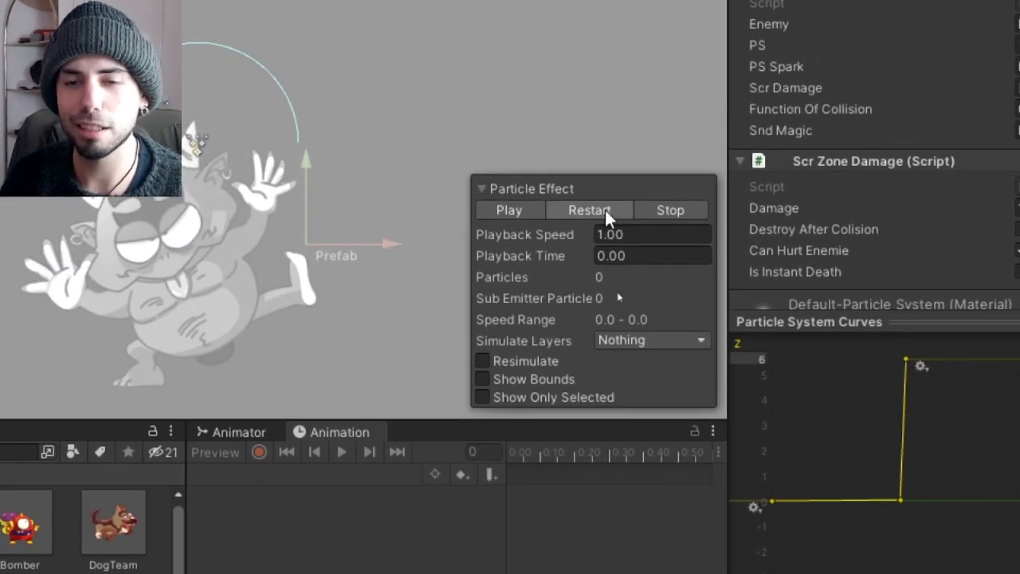
{"action": "left_click", "coordinate": [605, 210]}
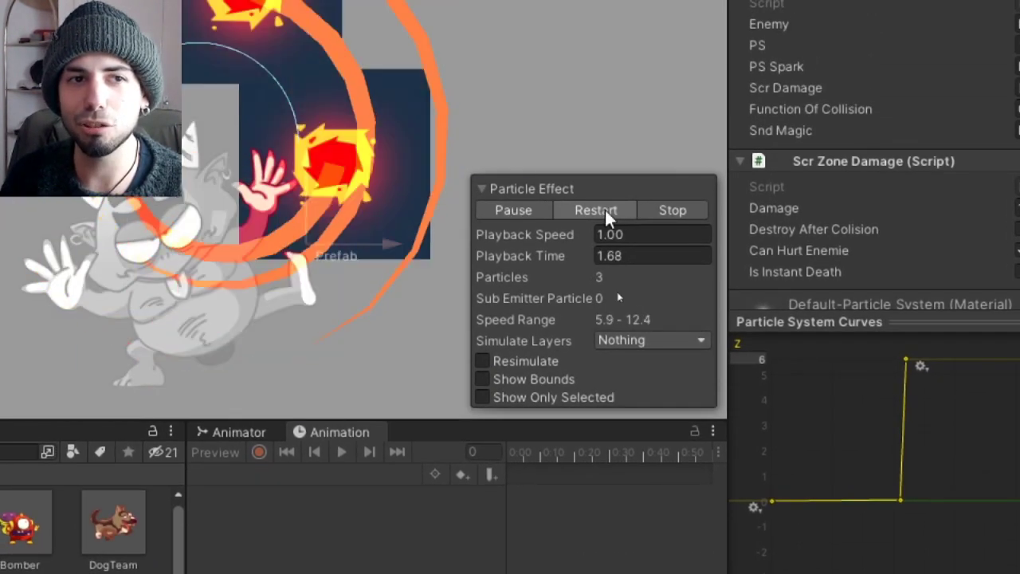
{"action": "left_click", "coordinate": [670, 211]}
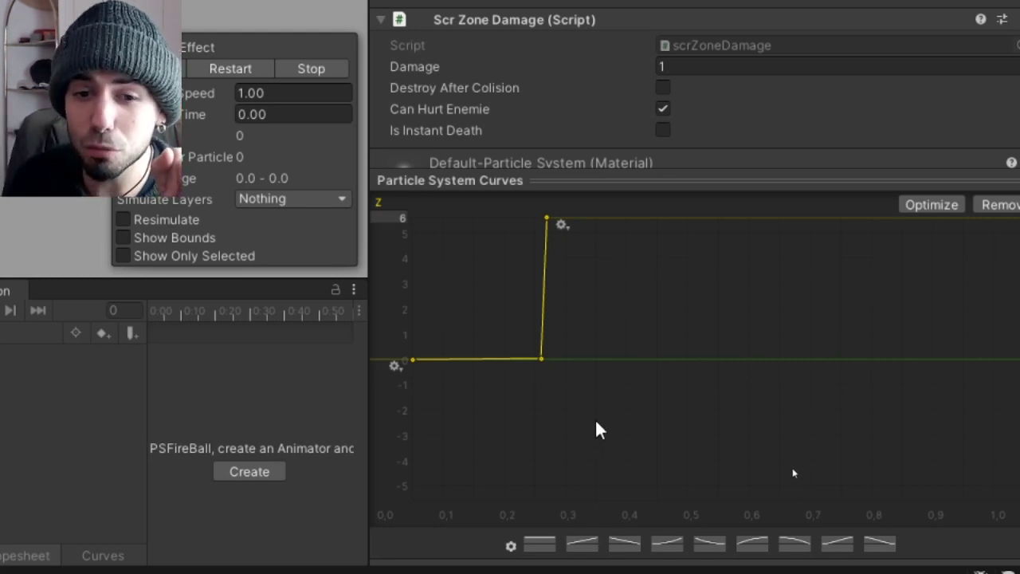
{"action": "left_click_drag", "start_coordinate": [504, 414], "coordinate": [545, 403]}
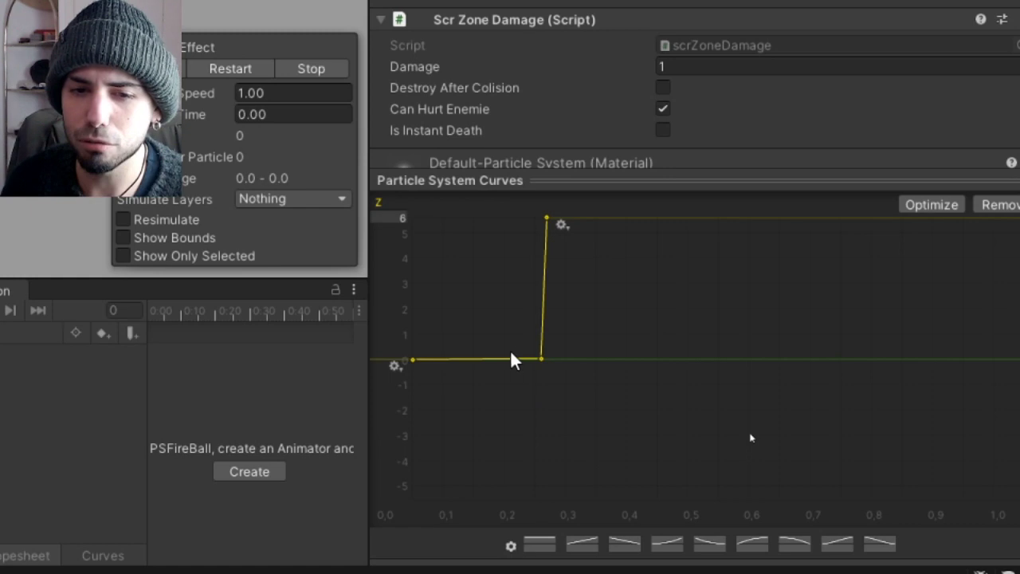
{"action": "left_click_drag", "start_coordinate": [509, 389], "coordinate": [569, 348]}
{"action": "right_click", "coordinate": [542, 358]}
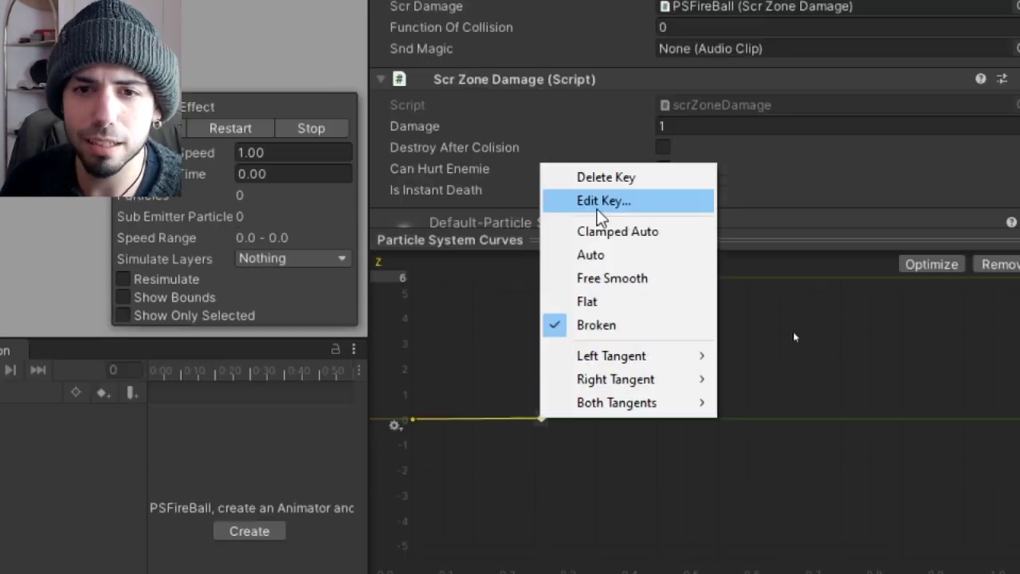
{"action": "left_click", "coordinate": [601, 201]}
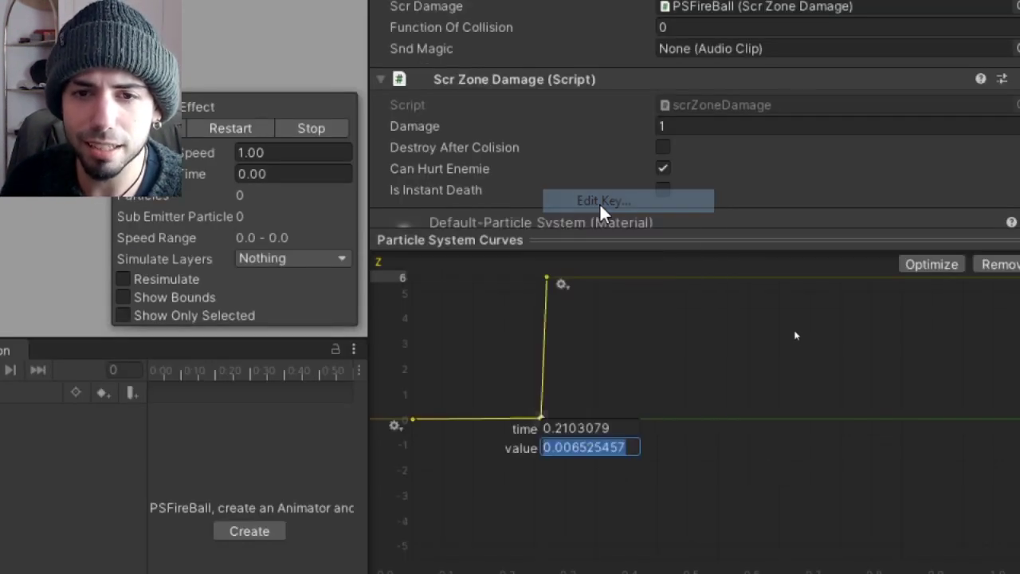
{"action": "left_click", "coordinate": [574, 431]}
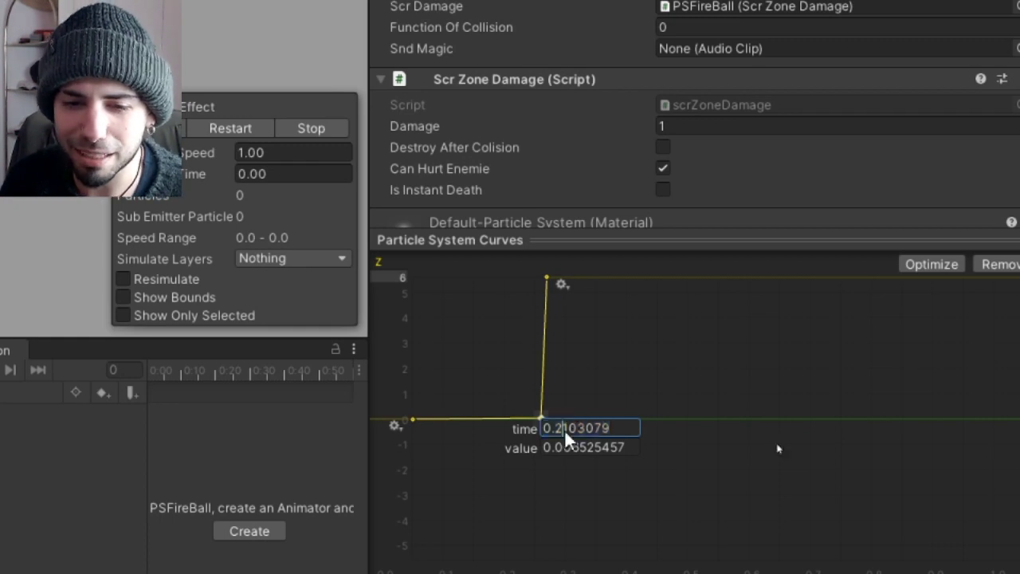
{"action": "left_click_drag", "start_coordinate": [610, 428], "coordinate": [568, 428]}
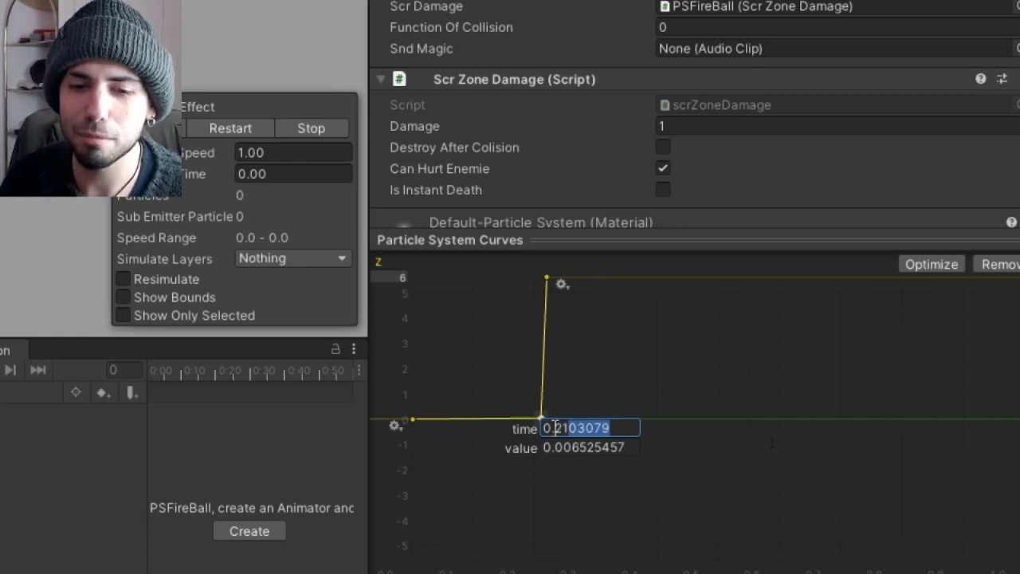
{"action": "double_click", "coordinate": [555, 428]}
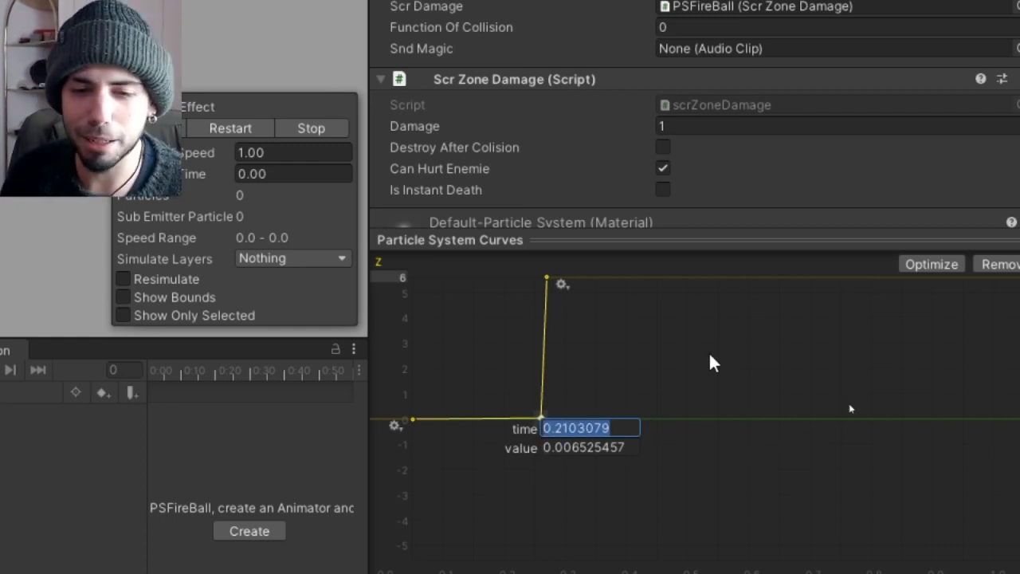
{"action": "key", "text": "Return"}
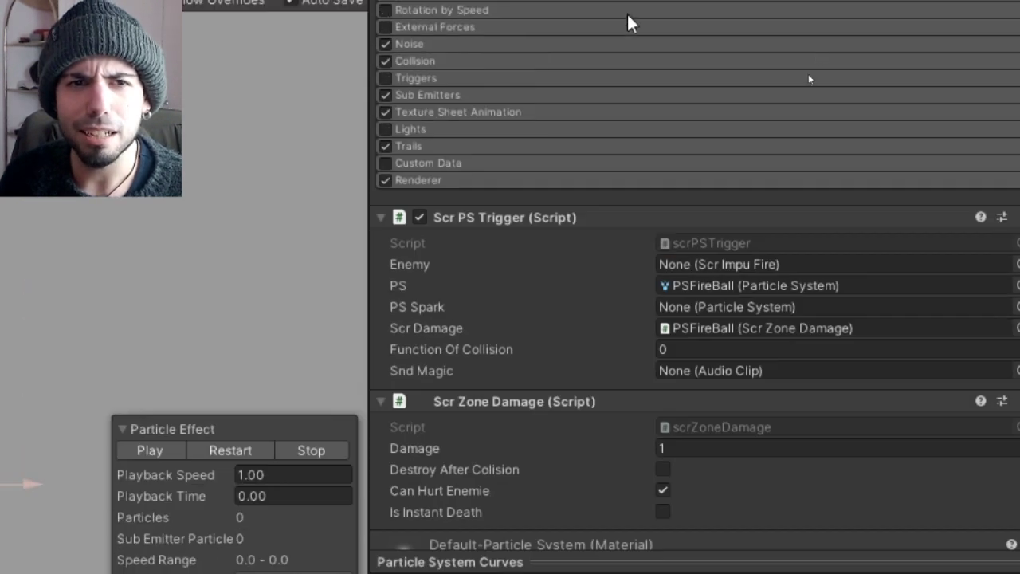
{"action": "scroll", "coordinate": [688, 161], "scroll_direction": "up", "scroll_amount": 10}
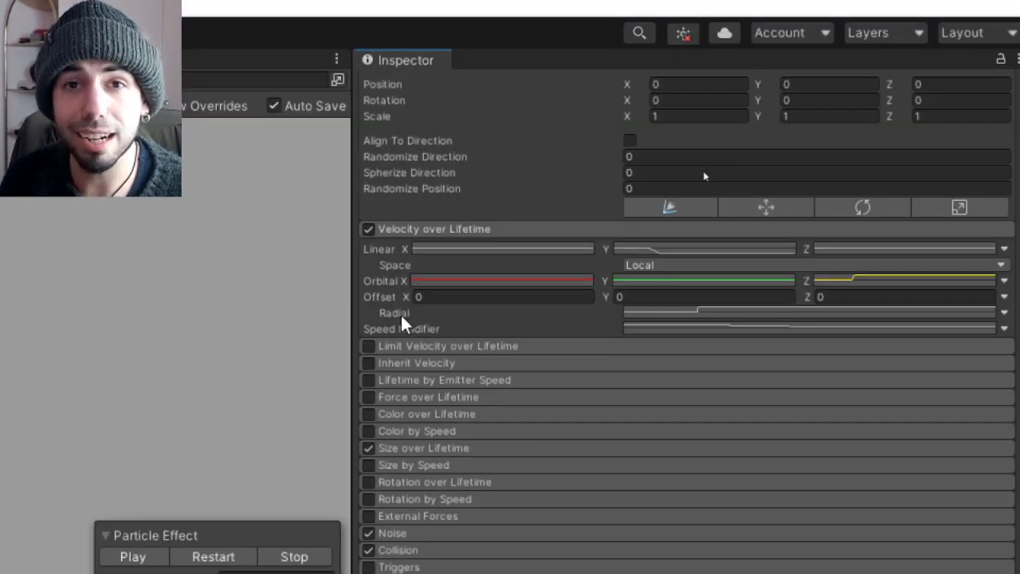
{"action": "left_click", "coordinate": [713, 316]}
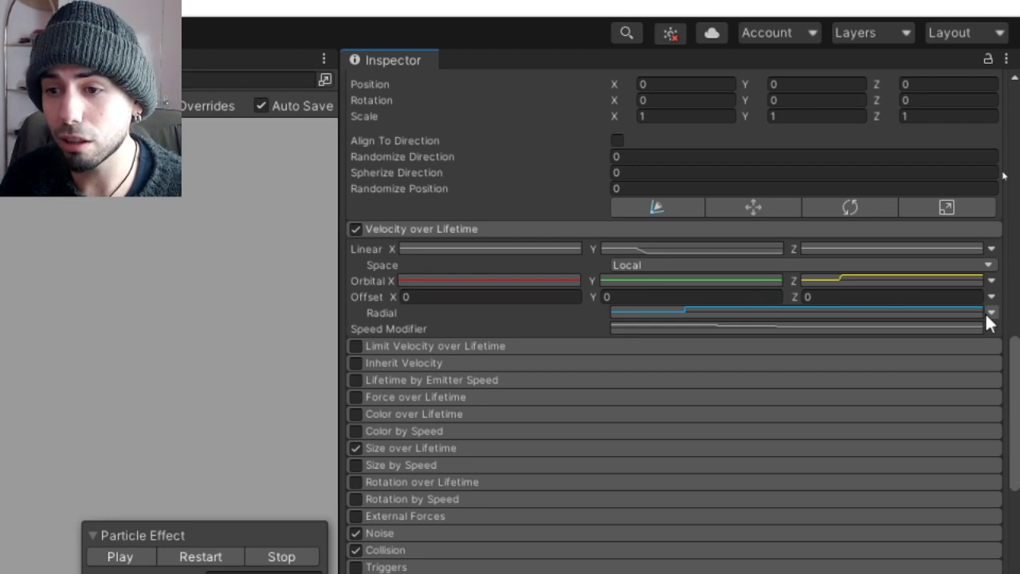
{"action": "left_click", "coordinate": [990, 314]}
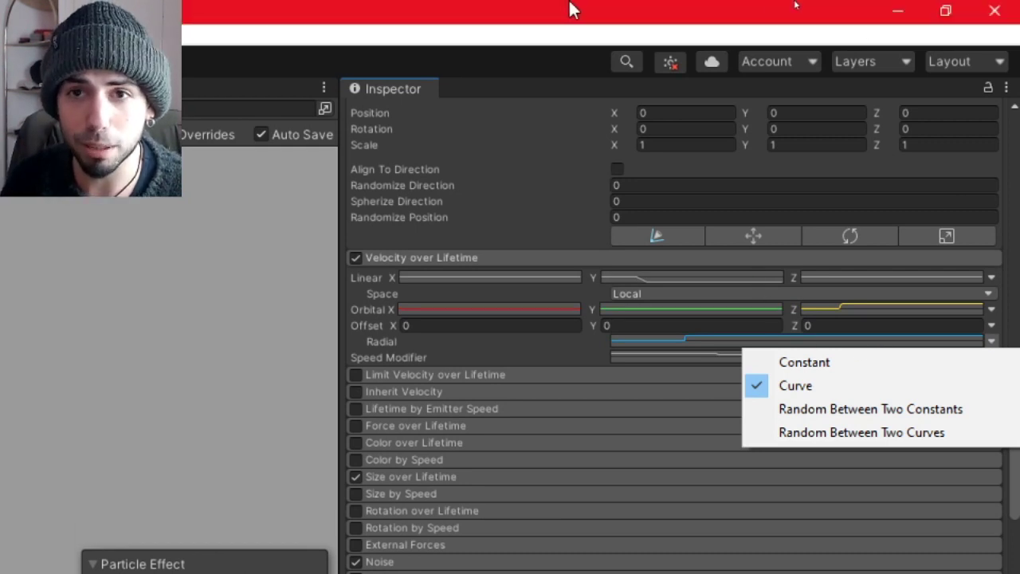
{"action": "left_click", "coordinate": [728, 416]}
{"action": "scroll", "coordinate": [729, 416], "scroll_direction": "down", "scroll_amount": 10}
{"action": "scroll", "coordinate": [717, 478], "scroll_direction": "down", "scroll_amount": 5}
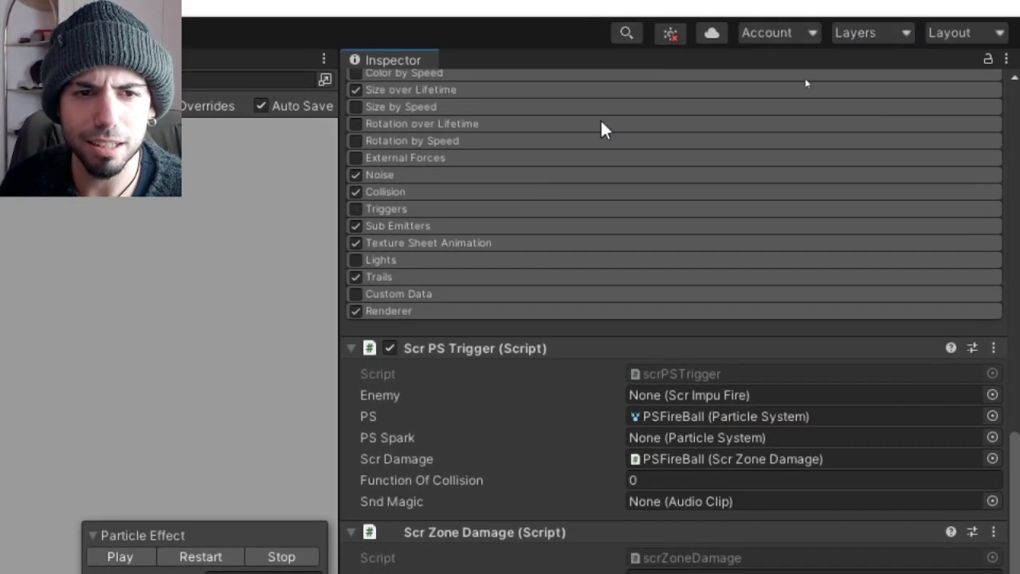
Expand Noise, nudge Frequency, and check Strength's curve modes, leaving its 1.6-peak curve unchanged
{"action": "scroll", "coordinate": [467, 259], "scroll_direction": "up", "scroll_amount": 3}
{"action": "left_click", "coordinate": [384, 360]}
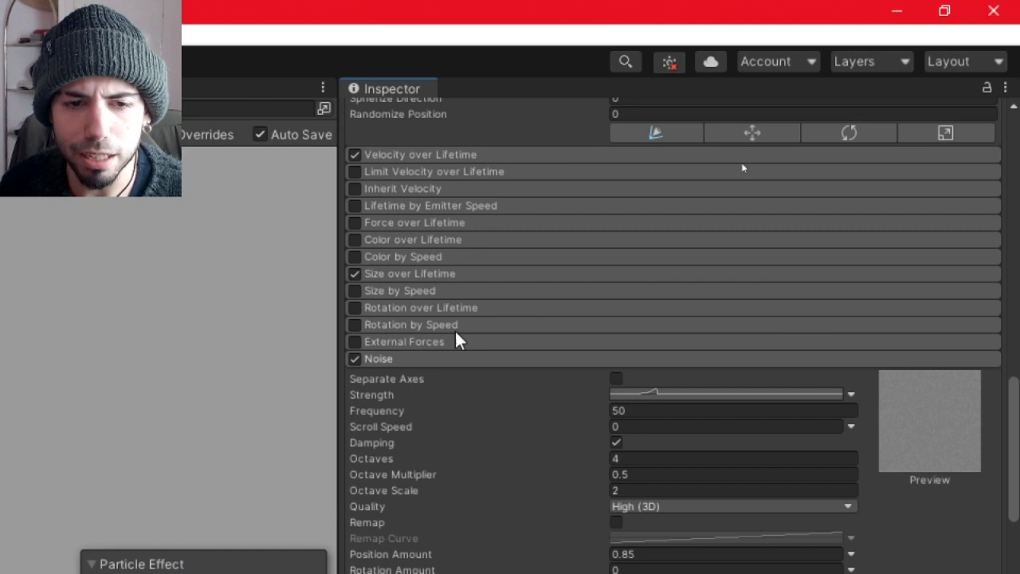
{"action": "scroll", "coordinate": [547, 292], "scroll_direction": "down", "scroll_amount": 4}
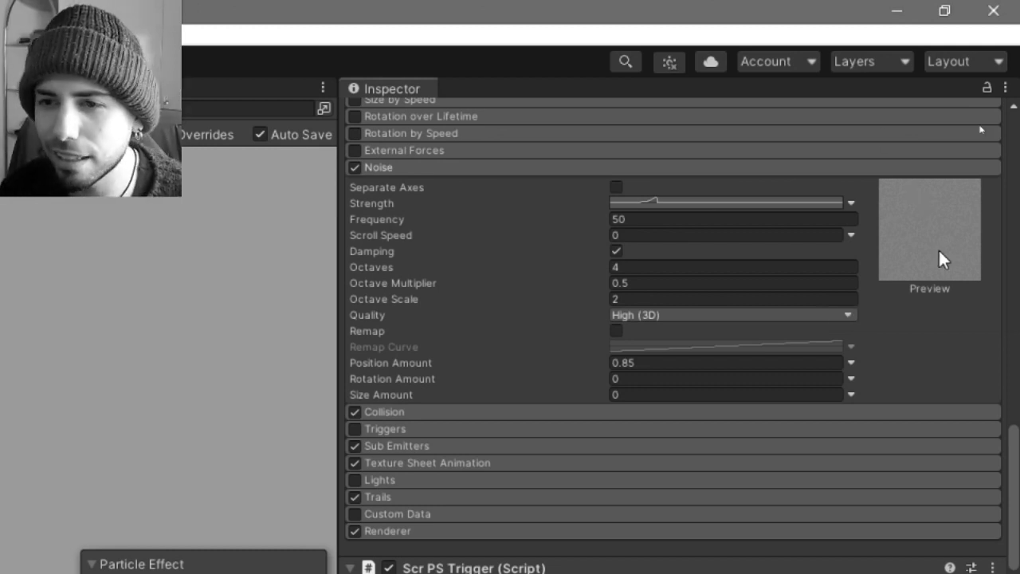
{"action": "mouse_move", "coordinate": [430, 227]}
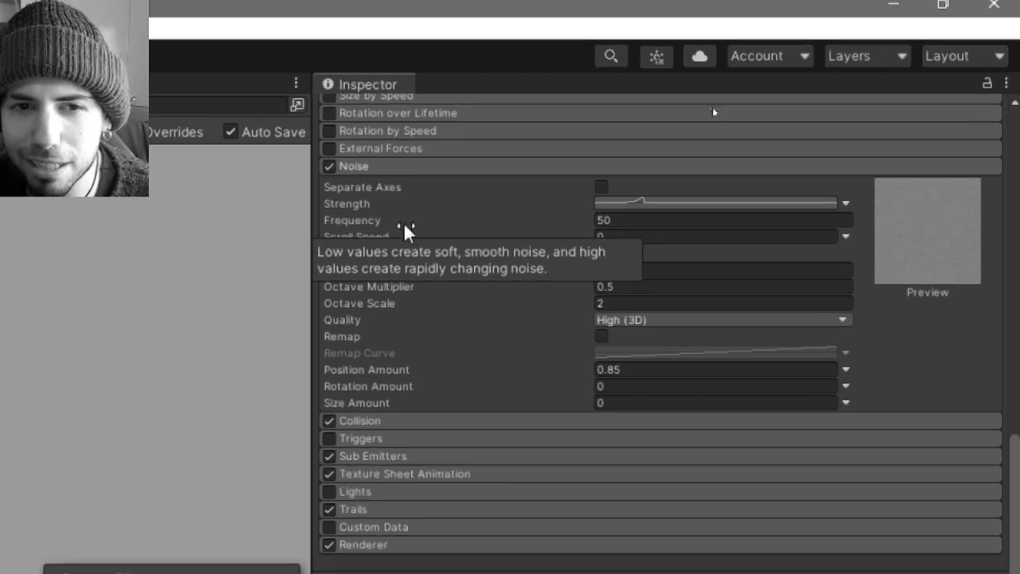
{"action": "left_click_drag", "start_coordinate": [405, 231], "coordinate": [398, 230]}
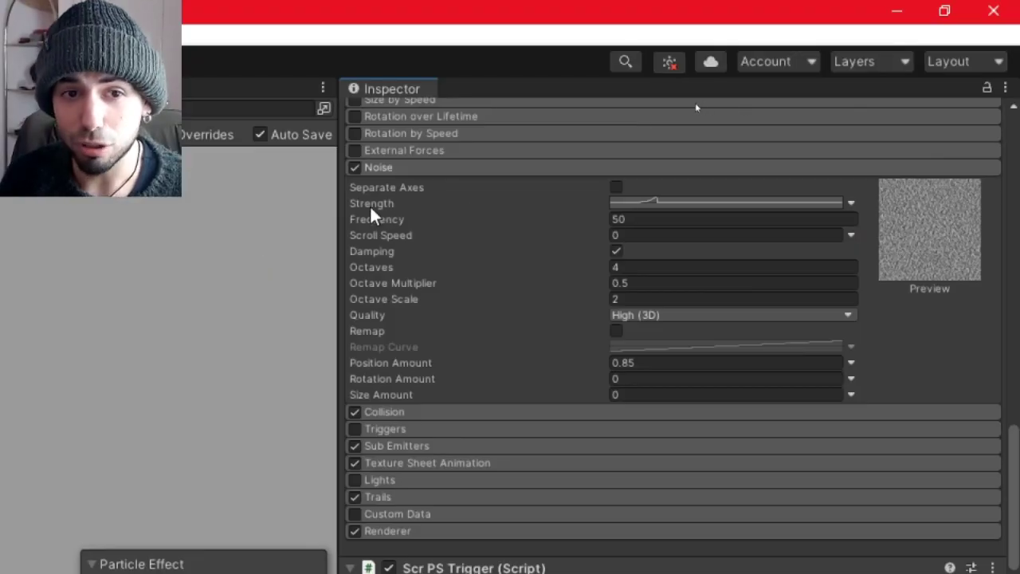
{"action": "left_click", "coordinate": [375, 209]}
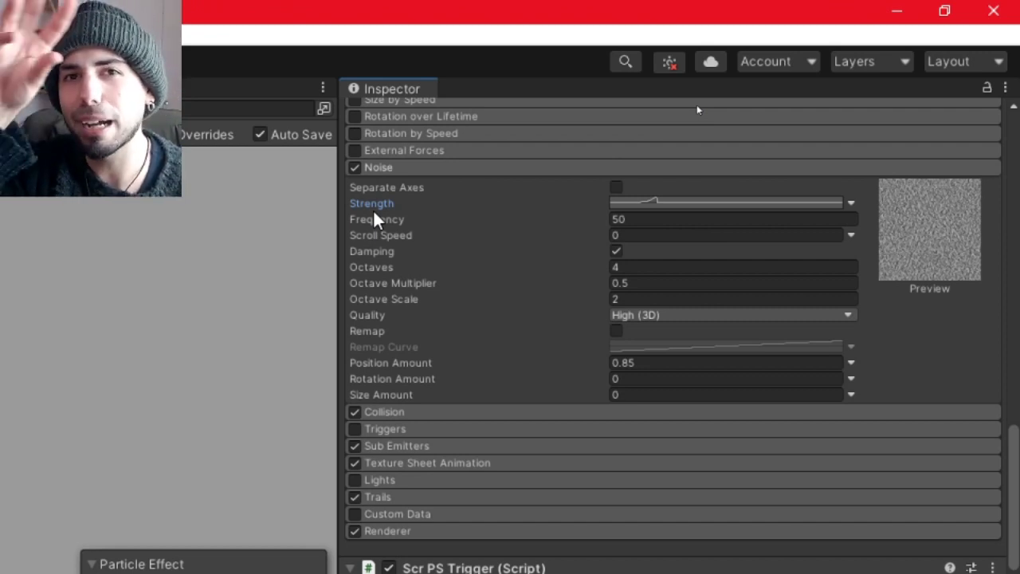
{"action": "left_click", "coordinate": [851, 202]}
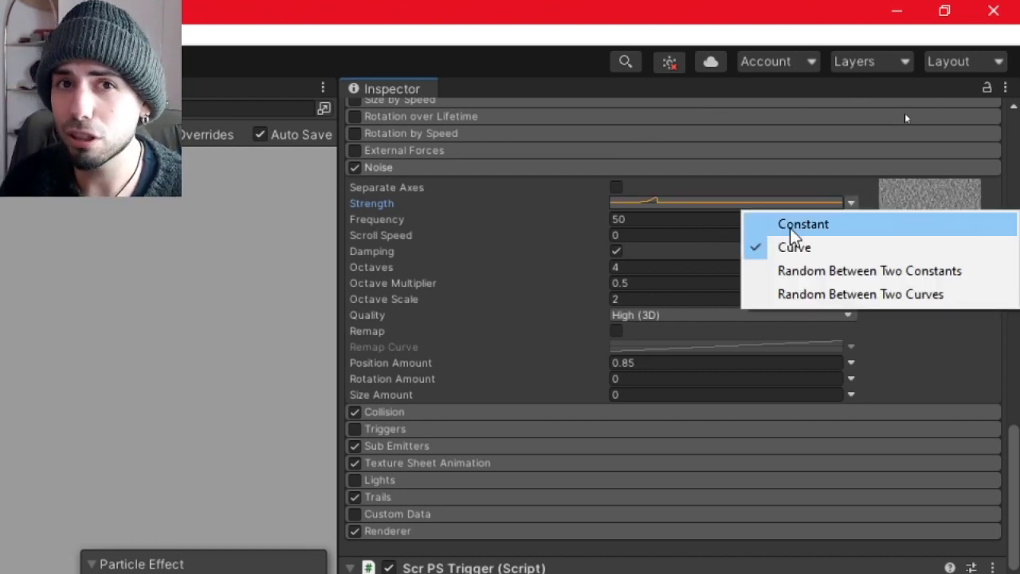
{"action": "left_click", "coordinate": [757, 14]}
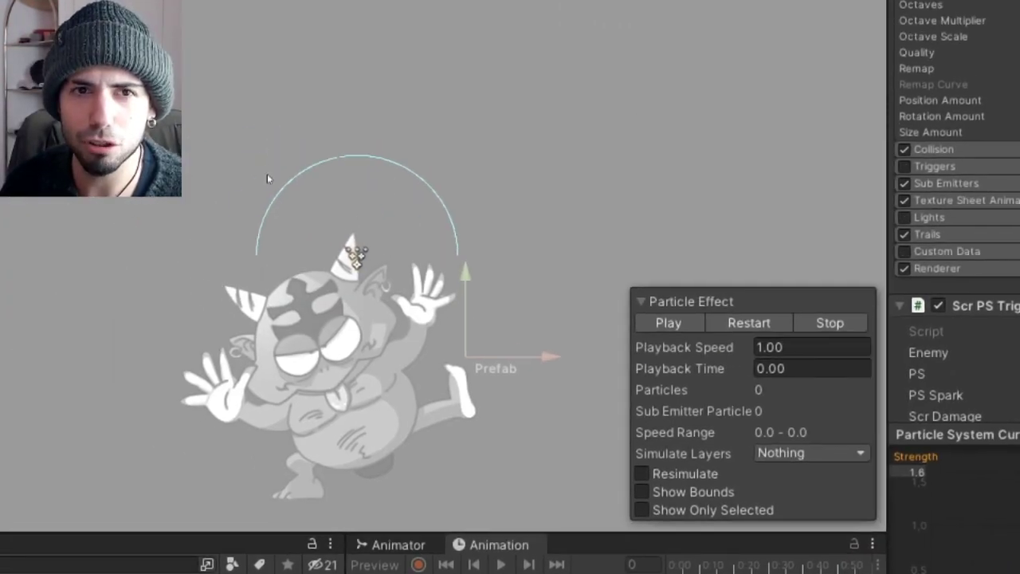
Play and restart the fireball preview, pause at 3.90 seconds, and expand the Collision module
{"action": "left_click", "coordinate": [673, 323]}
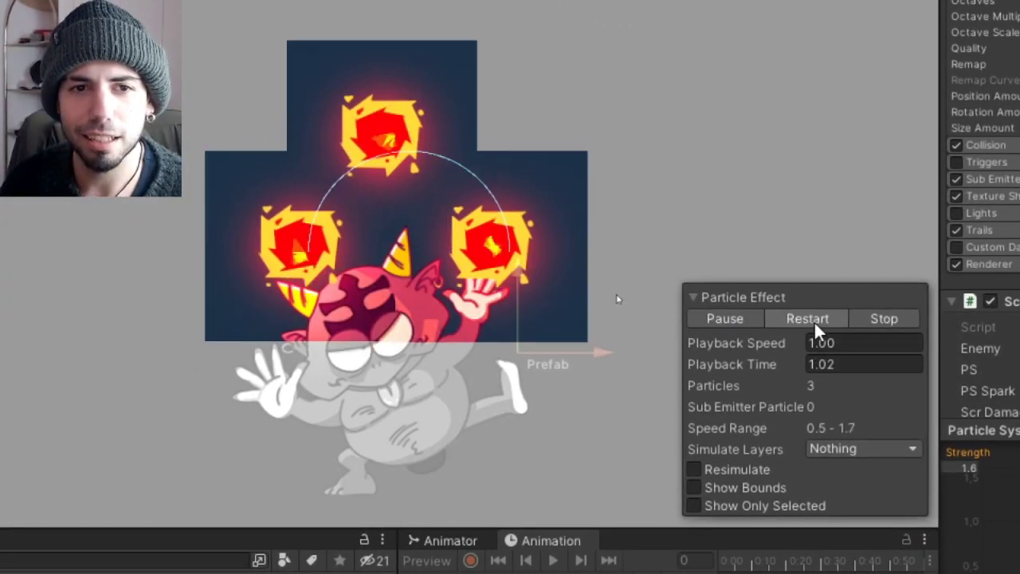
{"action": "left_click", "coordinate": [813, 321]}
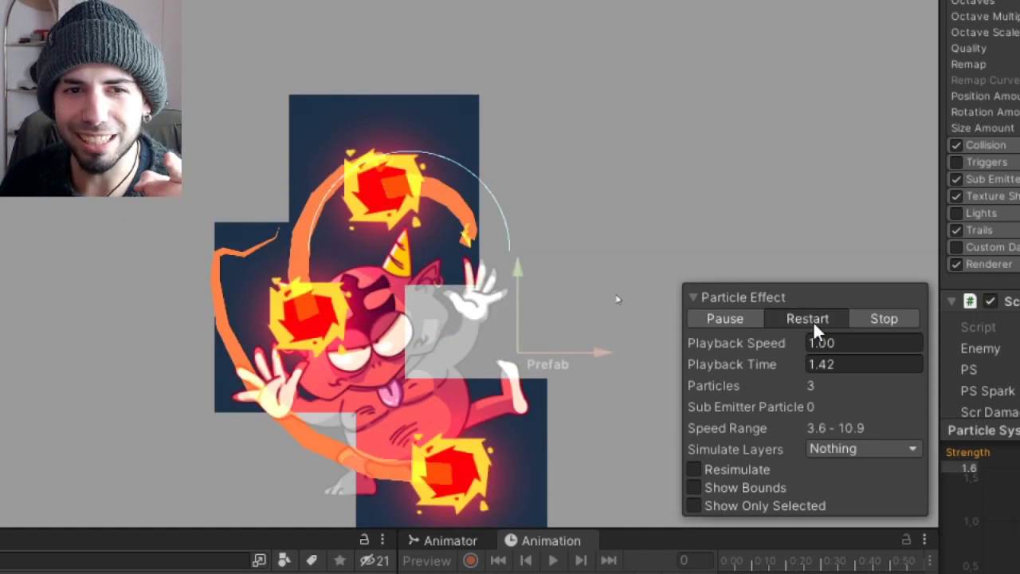
{"action": "left_click", "coordinate": [813, 321]}
{"action": "left_click", "coordinate": [810, 321]}
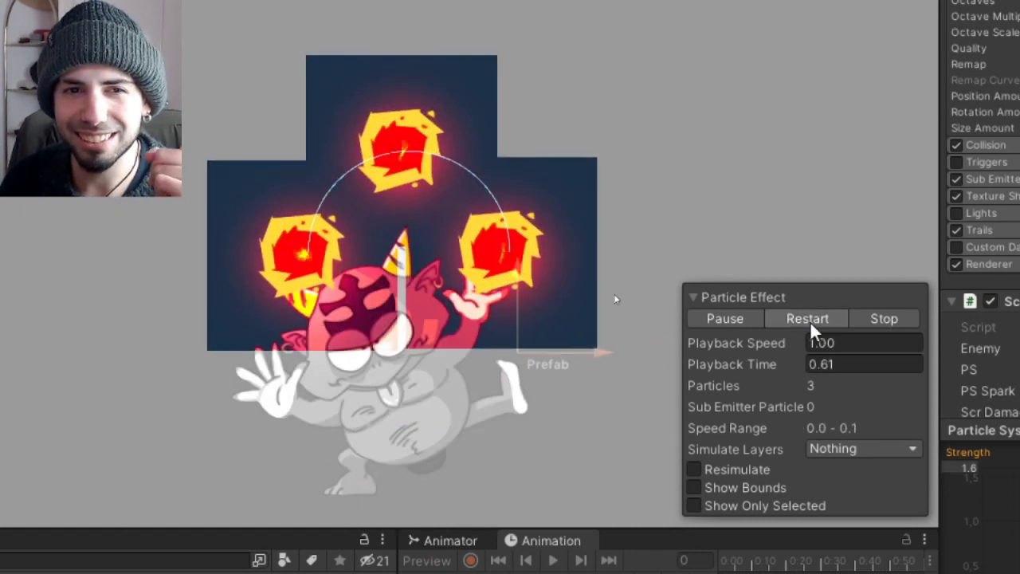
{"action": "left_click", "coordinate": [810, 321]}
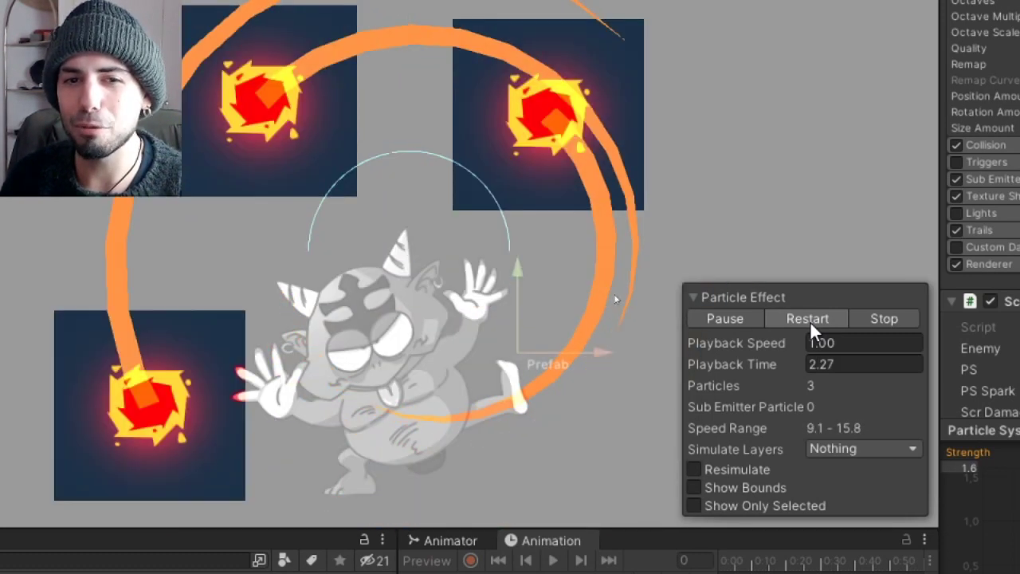
{"action": "left_click", "coordinate": [809, 320]}
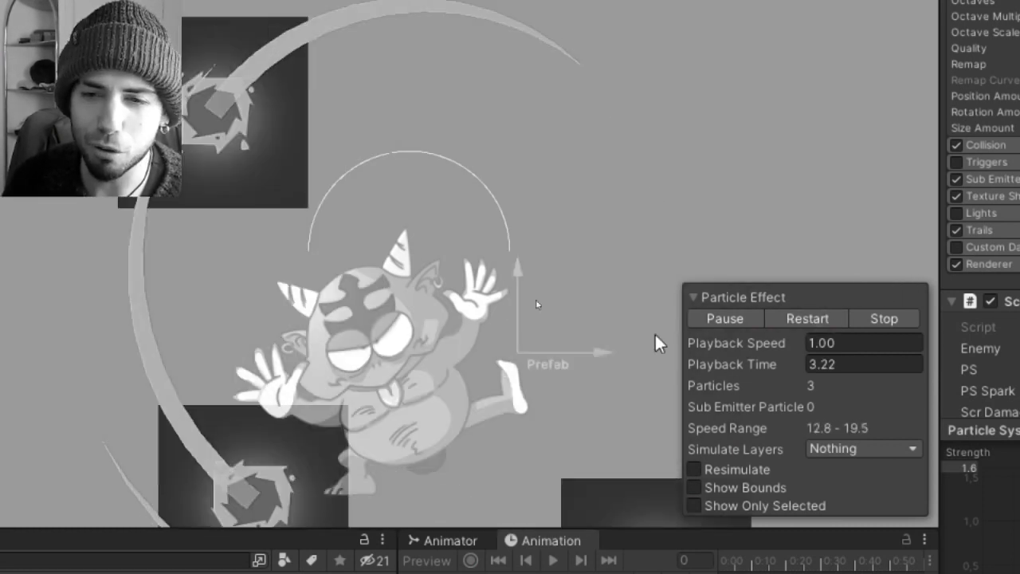
{"action": "left_click", "coordinate": [705, 316]}
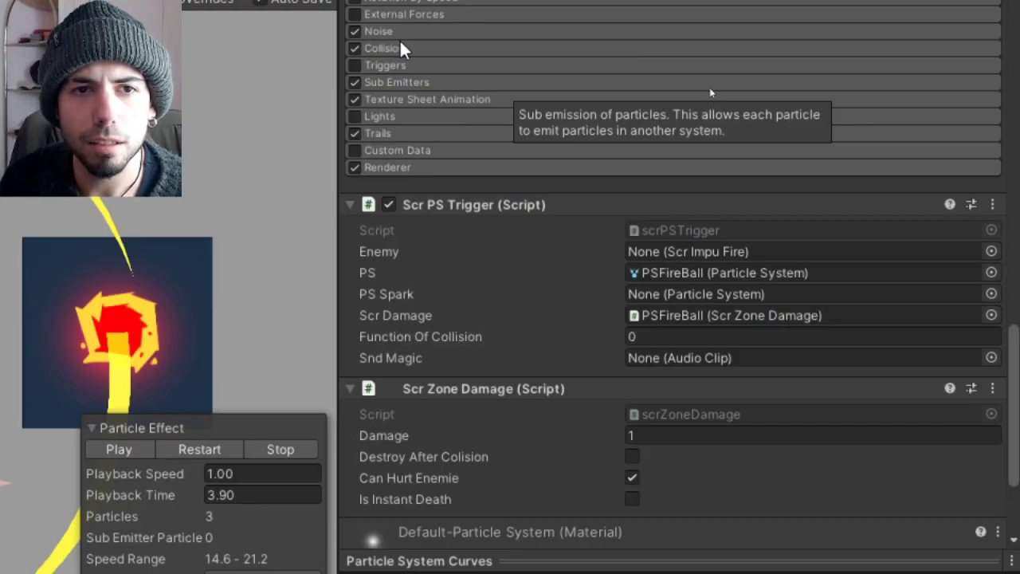
{"action": "left_click", "coordinate": [400, 48]}
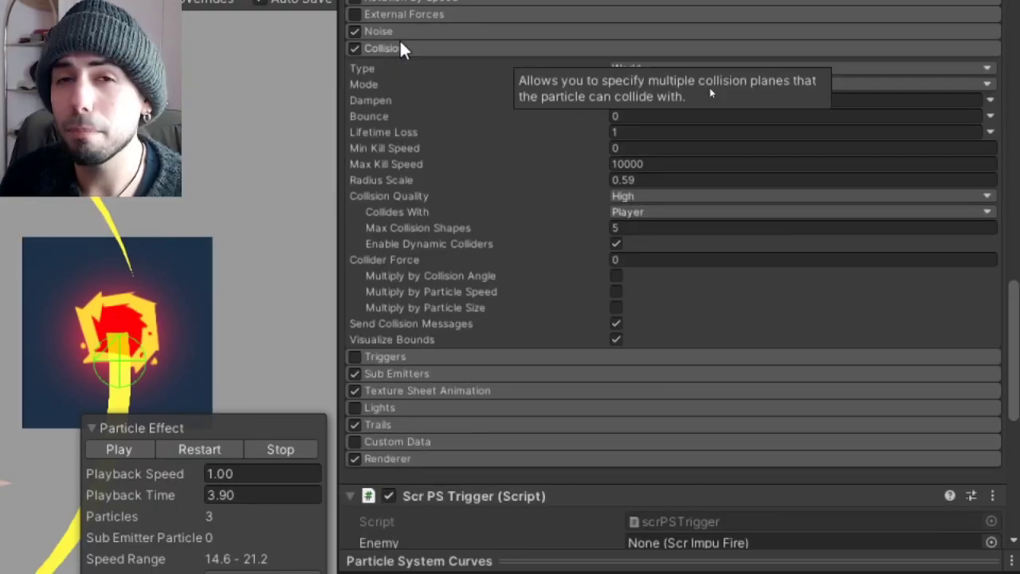
Collapse Collision and expand Sub Emitters, showing PSFireSpark (1) spawned on Death
{"action": "left_click", "coordinate": [400, 48]}
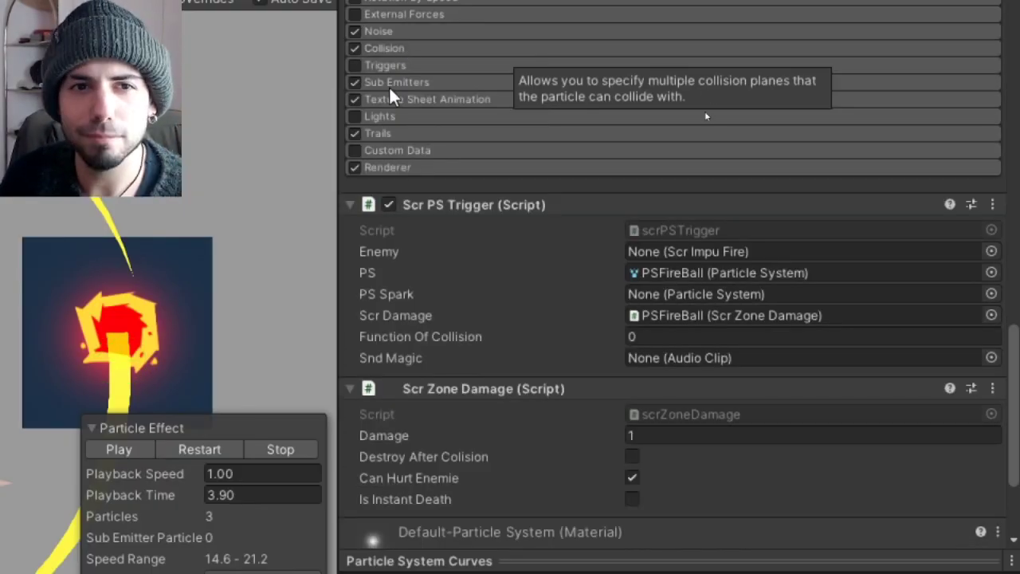
{"action": "left_click", "coordinate": [398, 82]}
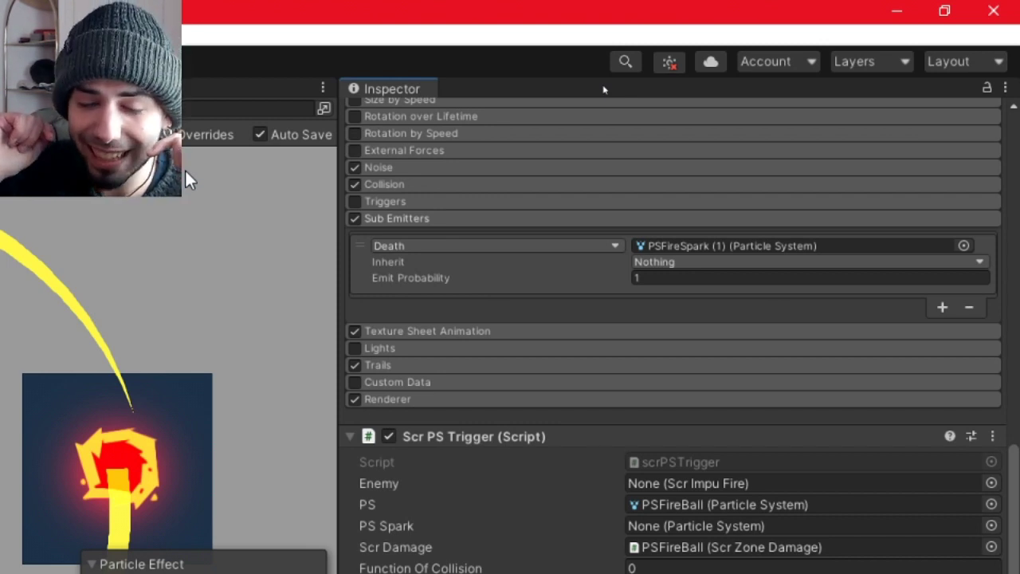
{"action": "left_click", "coordinate": [444, 249]}
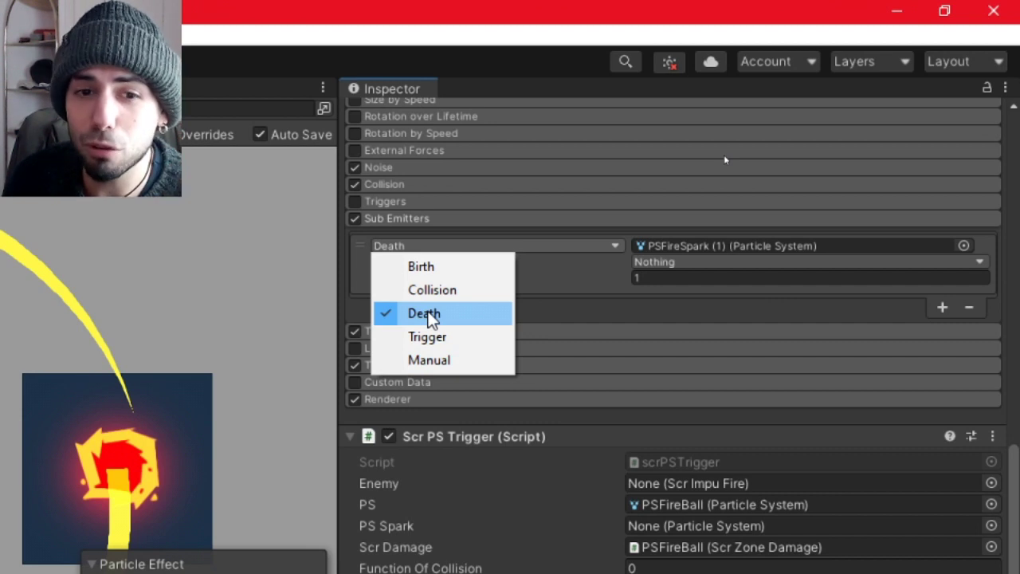
{"action": "left_click", "coordinate": [430, 315]}
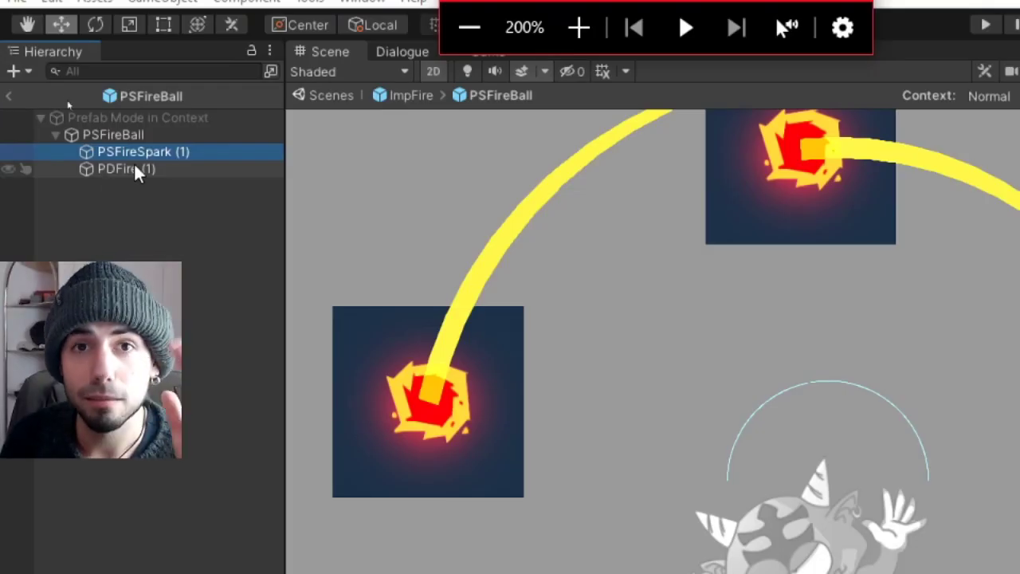
Select PSFireSpark (1) under PSFireBall in the Hierarchy to show its settings in the Inspector
{"action": "left_click", "coordinate": [110, 135]}
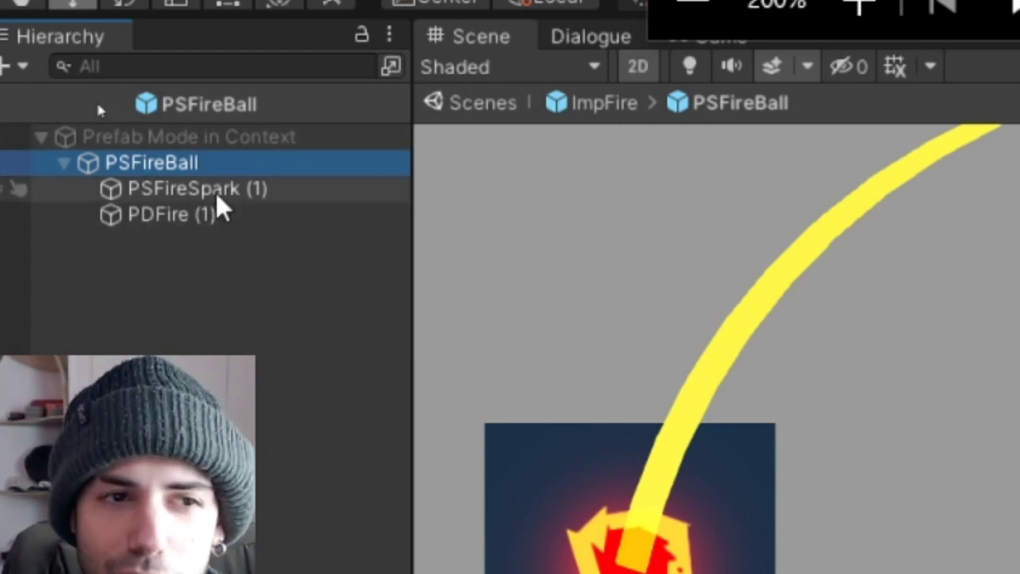
{"action": "left_click", "coordinate": [217, 191]}
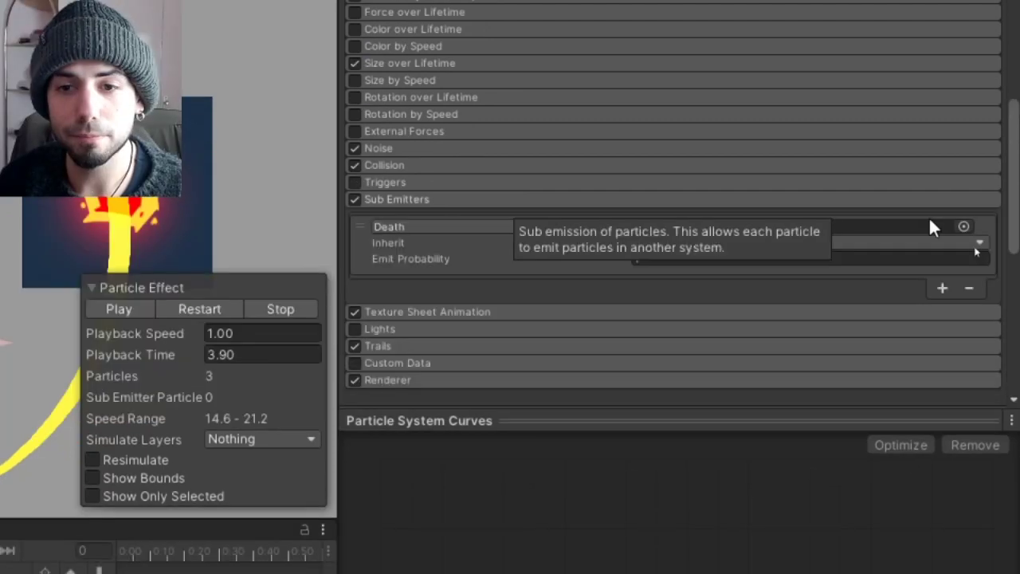
Assign PSFireSpark (1) as the Death sub-emitter with emit probability 1
{"action": "left_click_drag", "start_coordinate": [930, 221], "coordinate": [926, 224]}
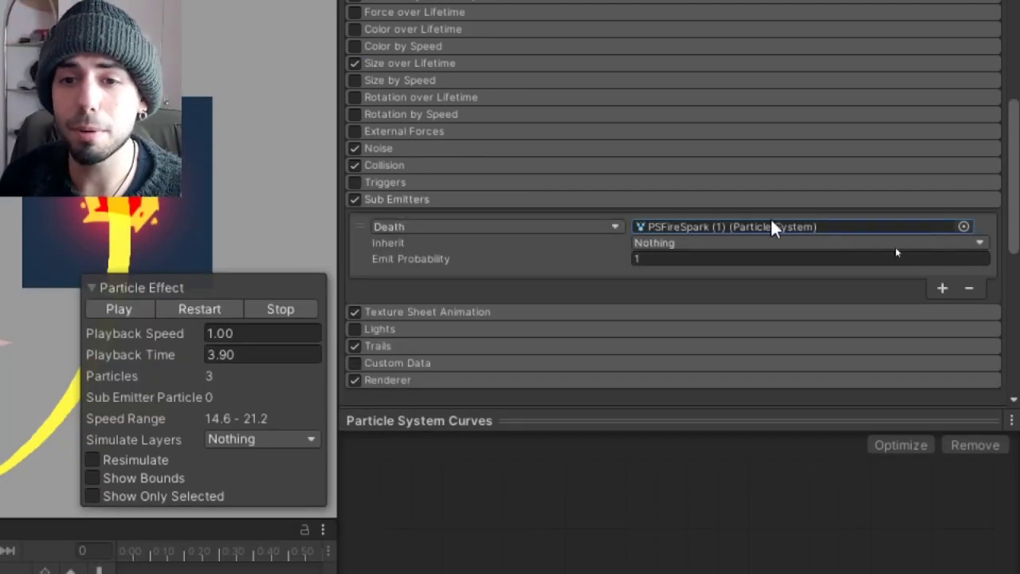
{"action": "left_click", "coordinate": [443, 227]}
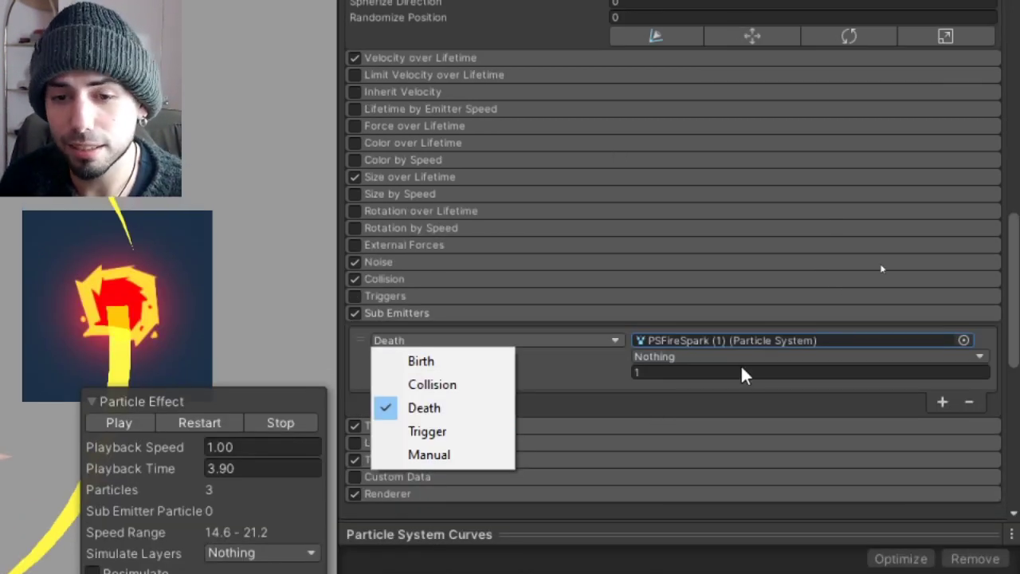
{"action": "left_click", "coordinate": [743, 370]}
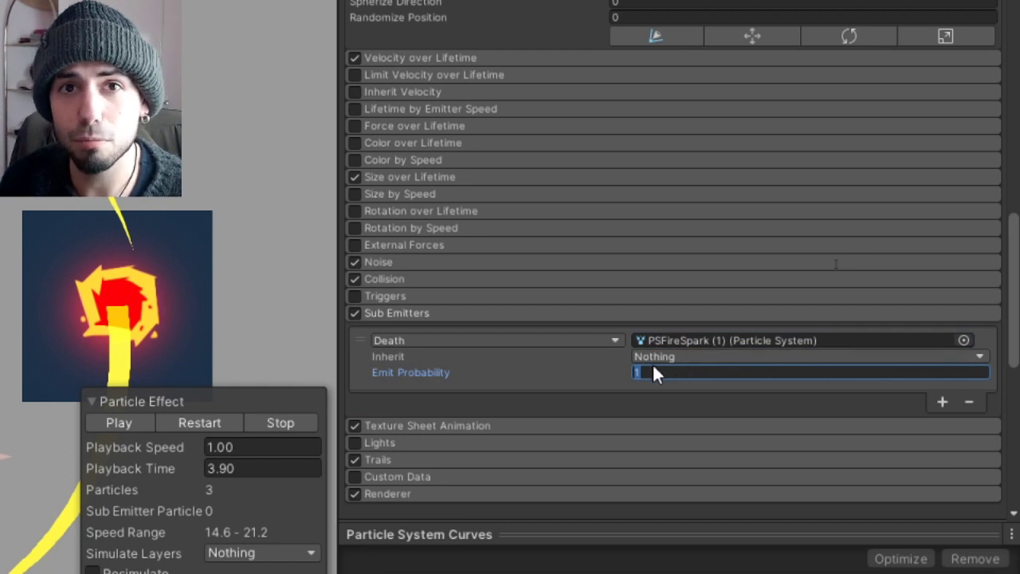
{"action": "scroll", "coordinate": [652, 363], "scroll_direction": "down", "scroll_amount": 5}
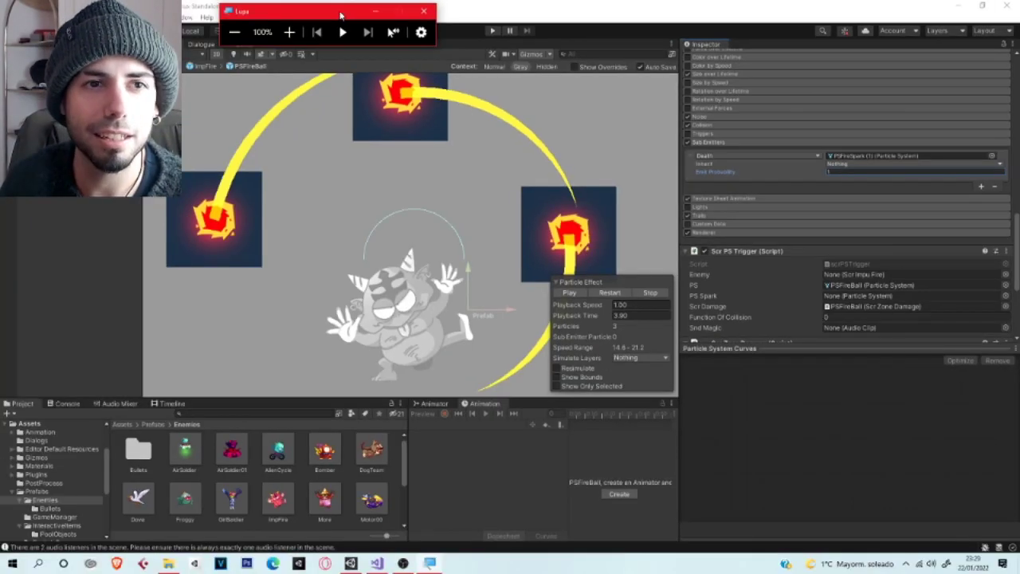
{"action": "left_click_drag", "start_coordinate": [253, 36], "coordinate": [445, 79]}
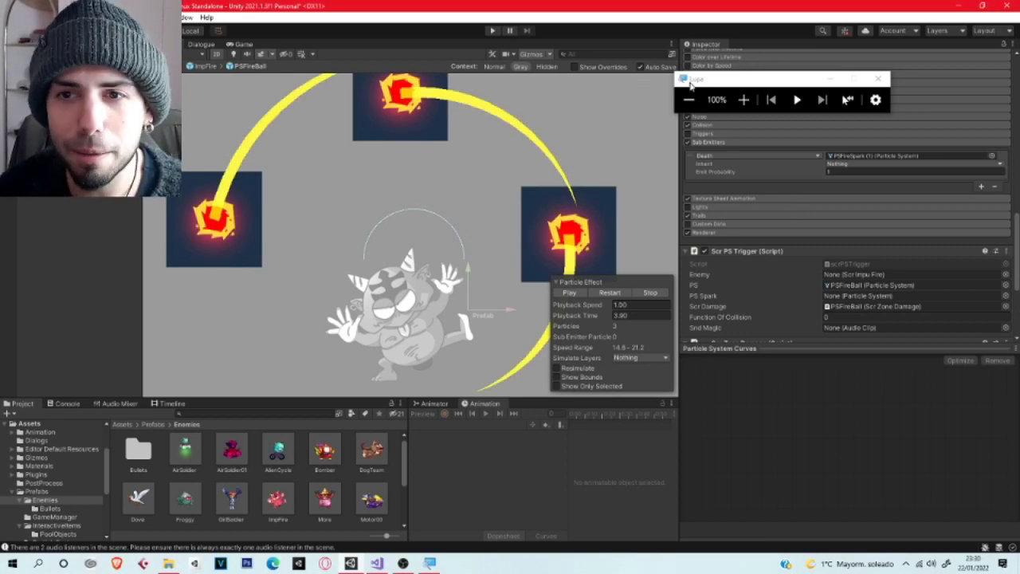
Expand the fireball's Collision module, showing 2D World collisions with the Player layer
{"action": "left_click_drag", "start_coordinate": [690, 85], "coordinate": [367, 96]}
{"action": "left_click", "coordinate": [423, 117]}
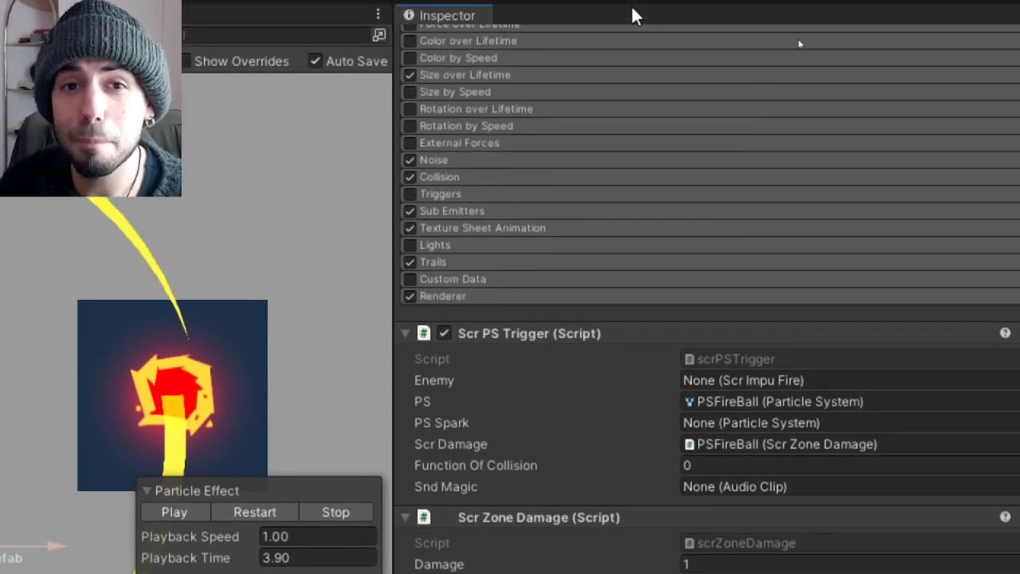
{"action": "scroll", "coordinate": [588, 289], "scroll_direction": "up", "scroll_amount": 3}
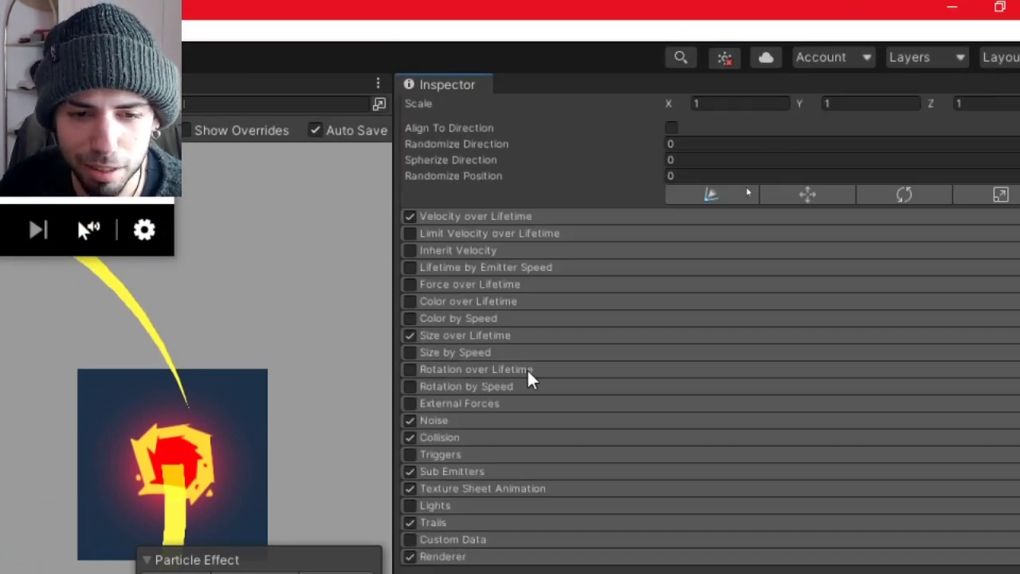
{"action": "scroll", "coordinate": [530, 378], "scroll_direction": "down", "scroll_amount": 3}
{"action": "scroll", "coordinate": [707, 191], "scroll_direction": "up", "scroll_amount": 3}
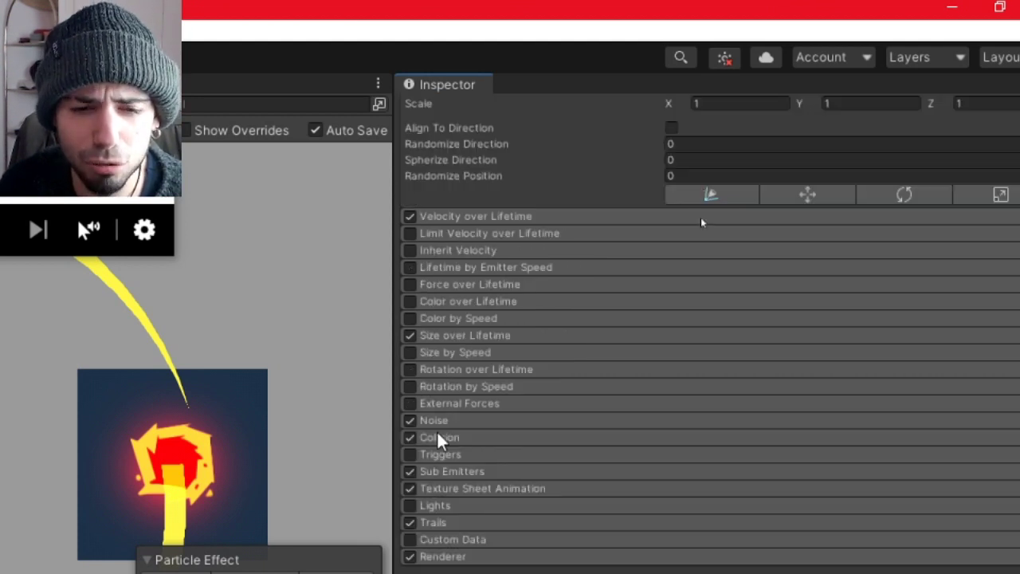
{"action": "left_click", "coordinate": [438, 437]}
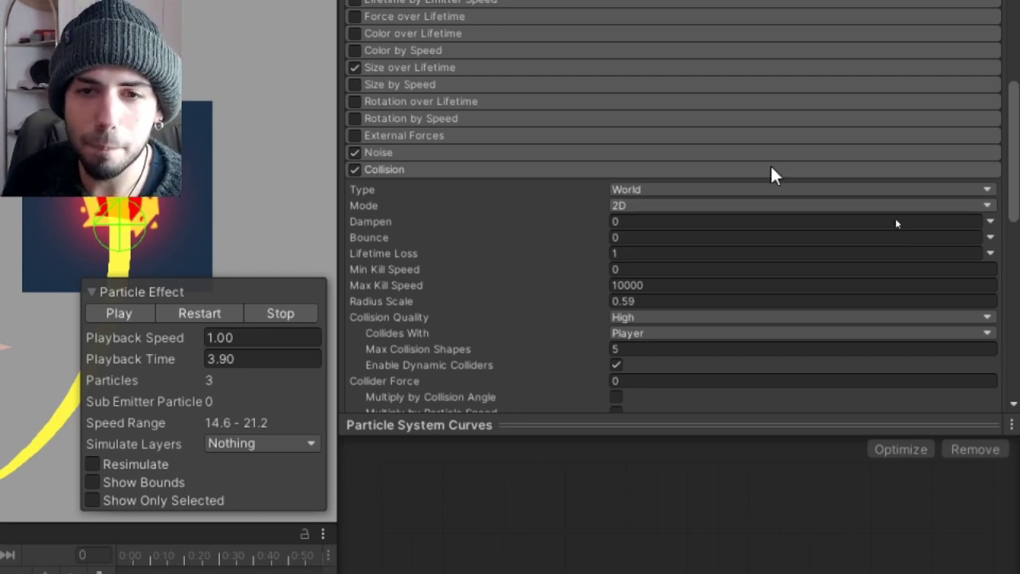
Try the collision Radius Scale at 0.59 and open the Collides With layer list
{"action": "scroll", "coordinate": [596, 333], "scroll_direction": "down", "scroll_amount": 5}
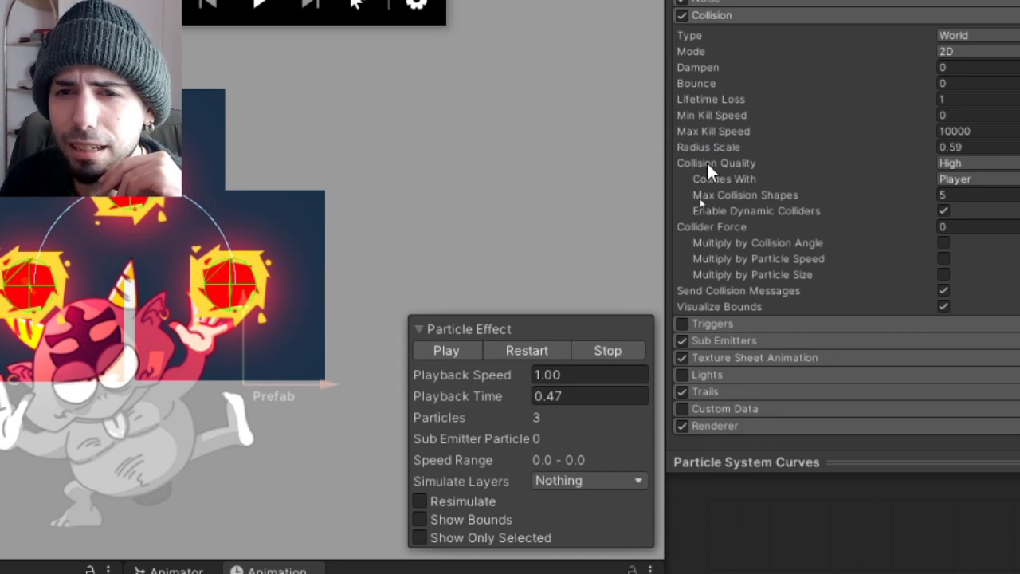
{"action": "mouse_move", "coordinate": [727, 145]}
{"action": "left_mouse_down"}
{"action": "mouse_move", "coordinate": [799, 139]}
{"action": "mouse_move", "coordinate": [490, 164]}
{"action": "left_mouse_up"}
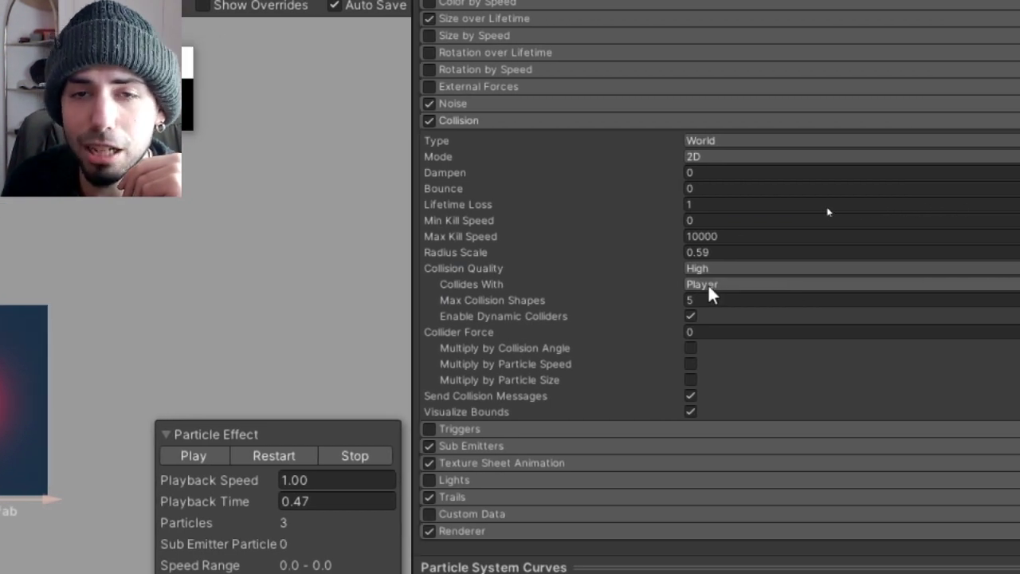
{"action": "left_click", "coordinate": [708, 286]}
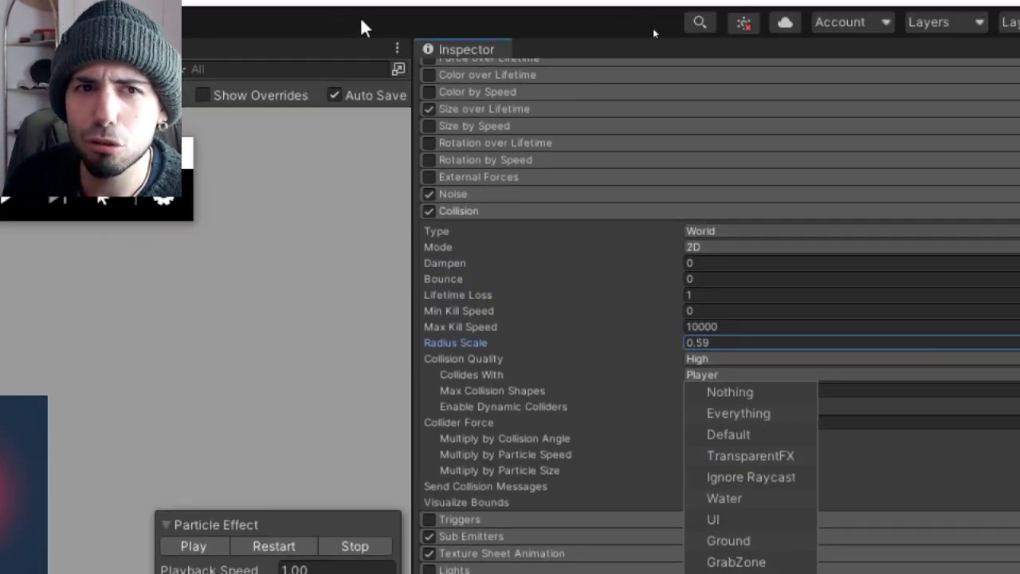
Keep Player as the only collision layer and confirm Lifetime Loss at 1
{"action": "left_click", "coordinate": [360, 17]}
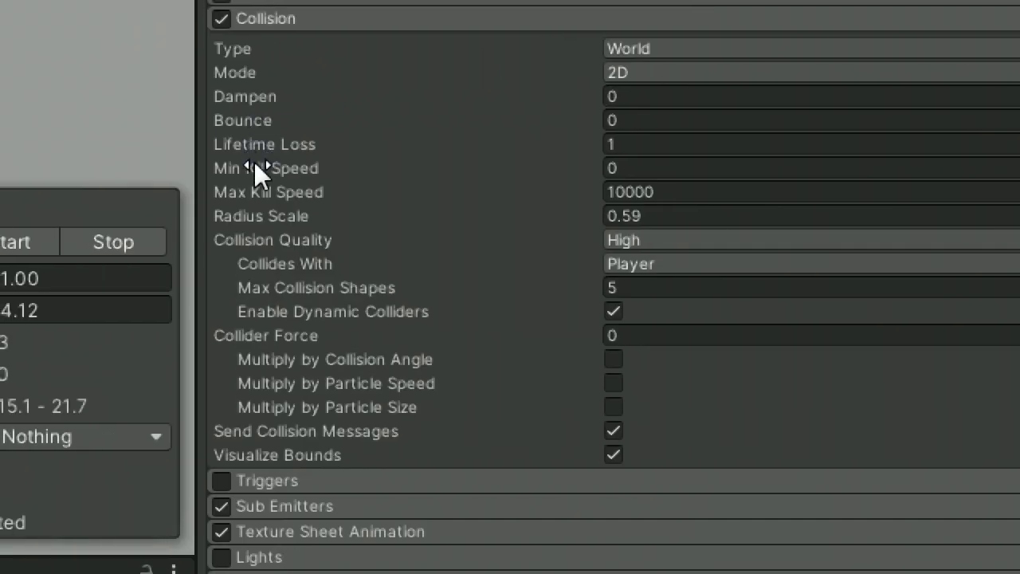
{"action": "left_click", "coordinate": [724, 144]}
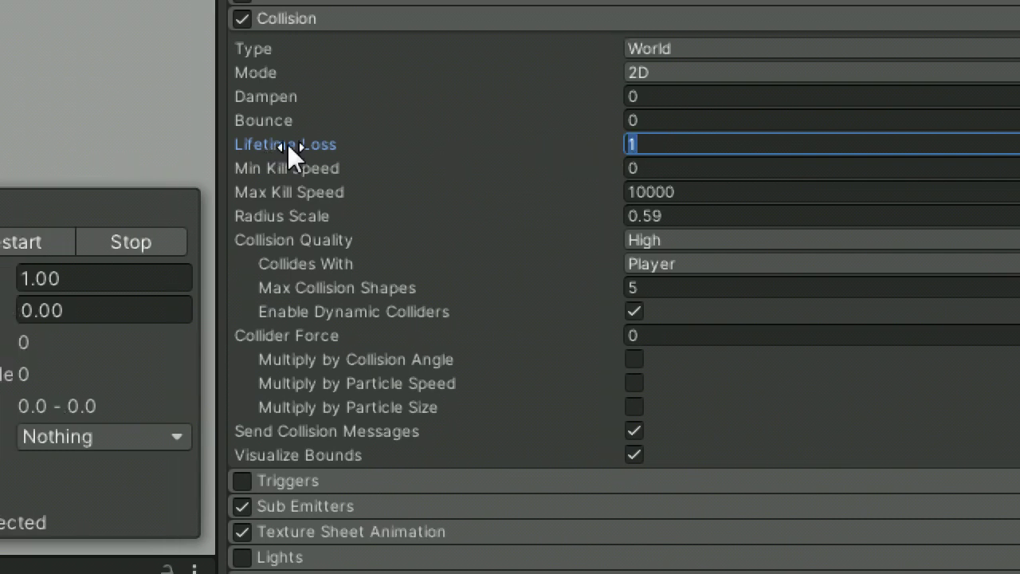
{"action": "mouse_move", "coordinate": [287, 144]}
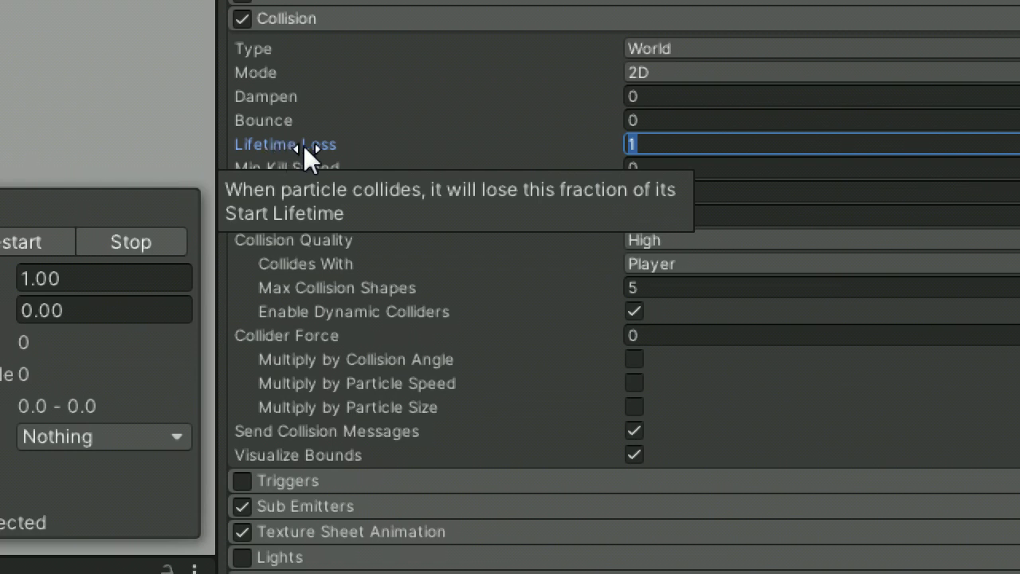
{"action": "left_click", "coordinate": [817, 142]}
{"action": "type", "text": "00"}
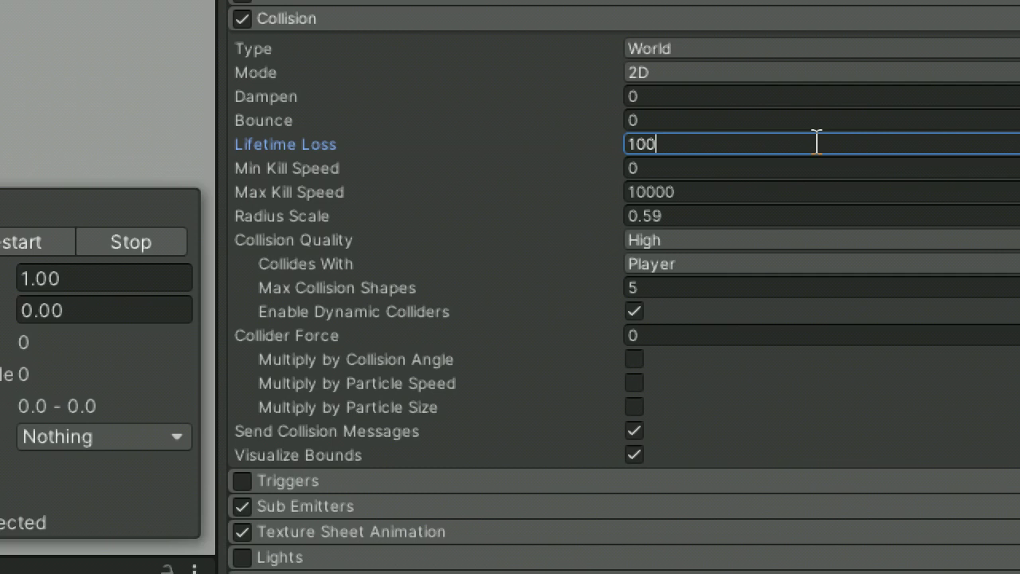
{"action": "left_click", "coordinate": [669, 185]}
{"action": "left_click", "coordinate": [665, 144]}
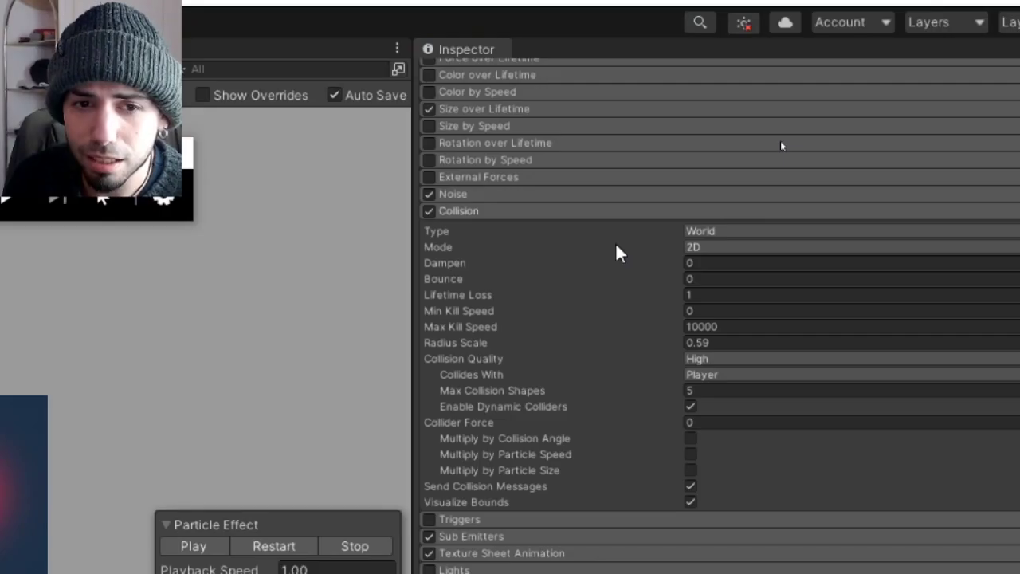
{"action": "scroll", "coordinate": [620, 249], "scroll_direction": "down", "scroll_amount": 5}
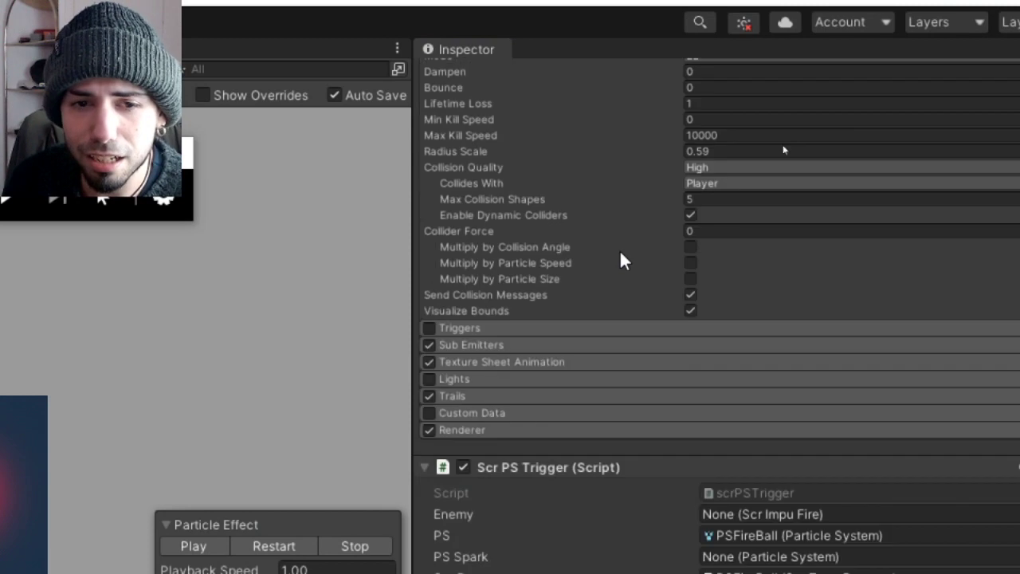
{"action": "scroll", "coordinate": [620, 249], "scroll_direction": "up", "scroll_amount": 5}
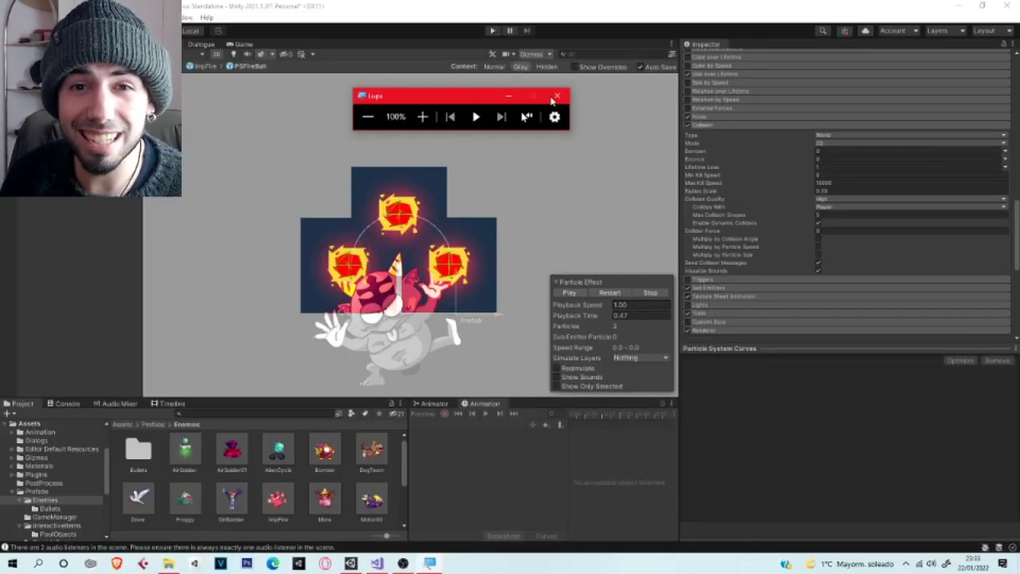
{"action": "left_click", "coordinate": [556, 96]}
Switch to scrPSTrigger.cs in Visual Studio and highlight the ParticleSystem PS field
{"action": "key", "text": "alt+Tab"}
{"action": "scroll", "coordinate": [447, 359], "scroll_direction": "up", "scroll_amount": 2}
{"action": "scroll", "coordinate": [446, 359], "scroll_direction": "up", "scroll_amount": 2}
{"action": "scroll", "coordinate": [345, 269], "scroll_direction": "up", "scroll_amount": 1}
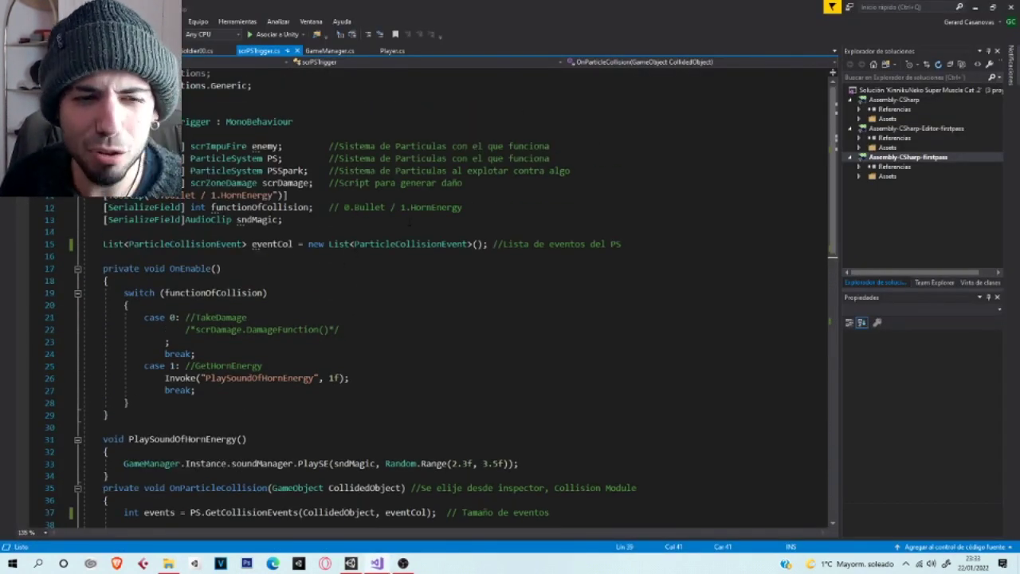
{"action": "scroll", "coordinate": [308, 253], "scroll_direction": "up", "scroll_amount": 2, "text": "ctrl"}
{"action": "scroll", "coordinate": [309, 254], "scroll_direction": "up", "scroll_amount": 2, "text": "ctrl"}
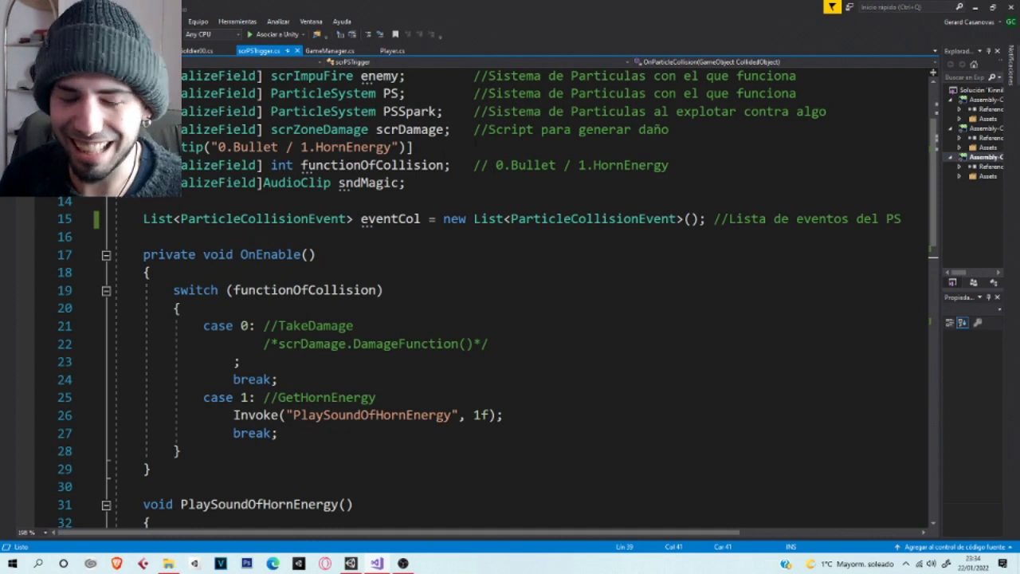
{"action": "scroll", "coordinate": [375, 167], "scroll_direction": "up", "scroll_amount": 1}
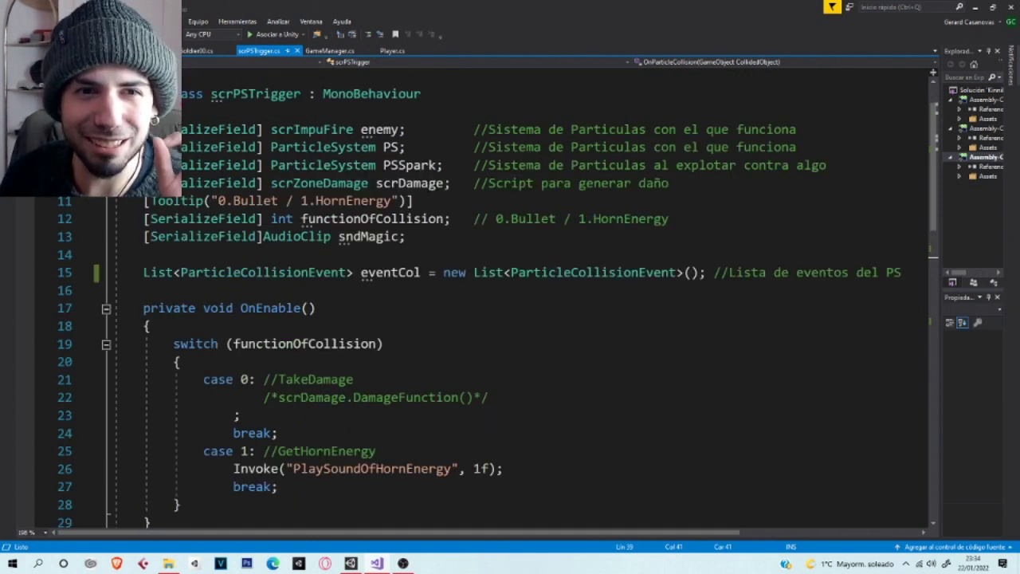
{"action": "left_click", "coordinate": [294, 146]}
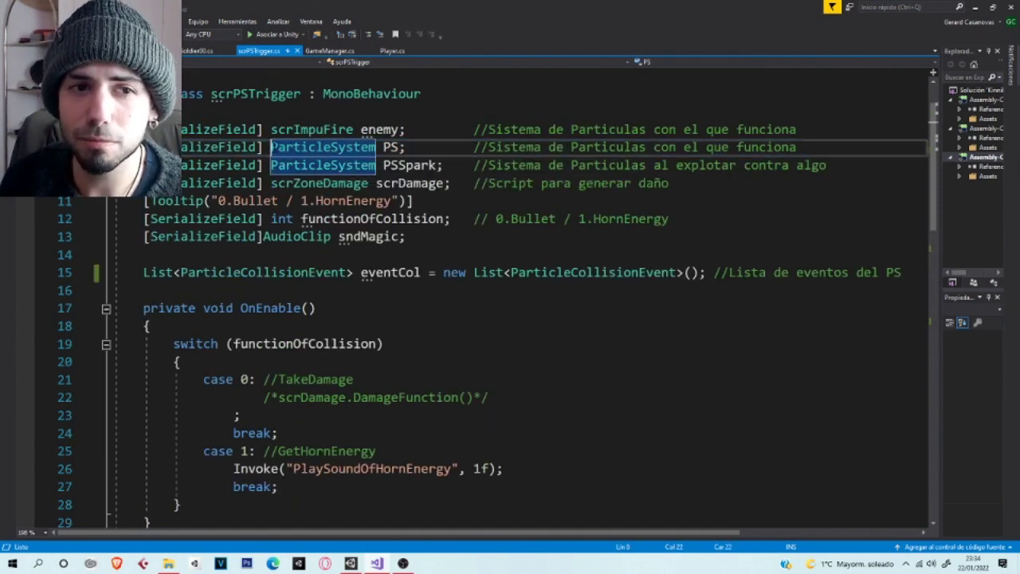
{"action": "left_click_drag", "start_coordinate": [271, 147], "coordinate": [391, 147]}
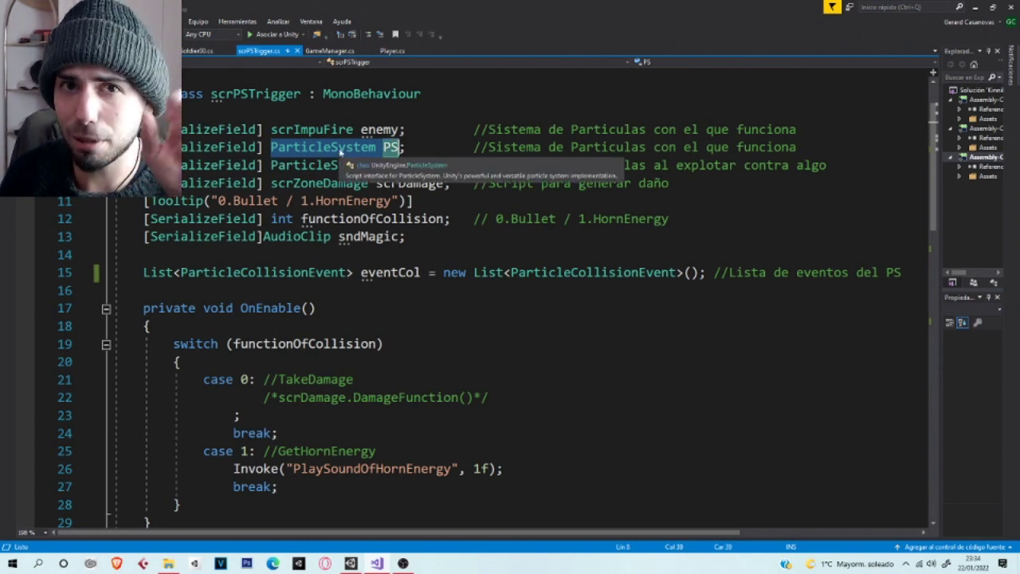
Highlight the eventCol ParticleCollisionEvent list, then re-highlight both the PS and eventCol declarations
{"action": "left_click_drag", "start_coordinate": [143, 272], "coordinate": [422, 272]}
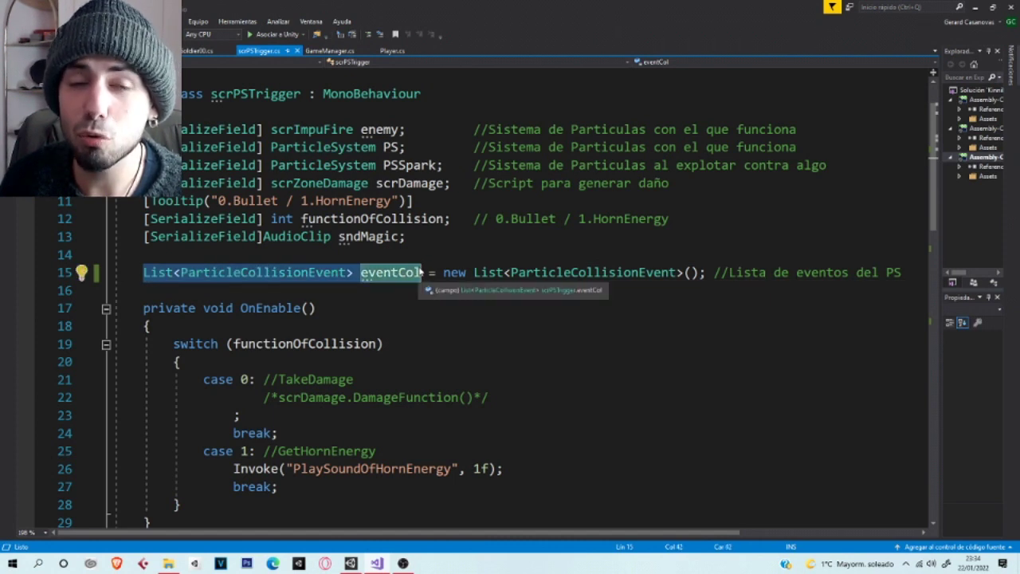
{"action": "left_click", "coordinate": [278, 272]}
{"action": "left_click_drag", "start_coordinate": [181, 272], "coordinate": [332, 272]}
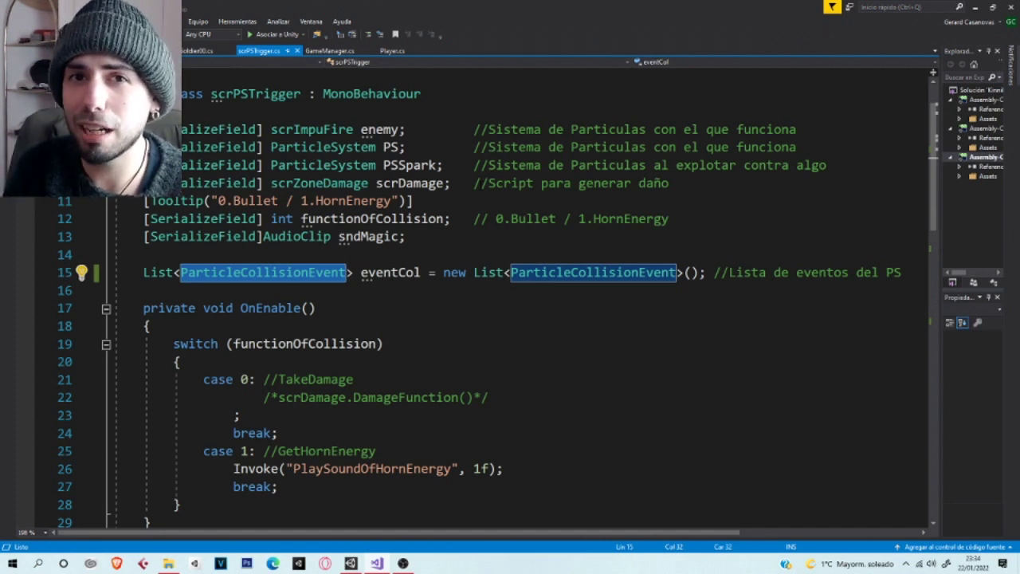
{"action": "left_click", "coordinate": [341, 146]}
{"action": "left_click_drag", "start_coordinate": [341, 146], "coordinate": [407, 147]}
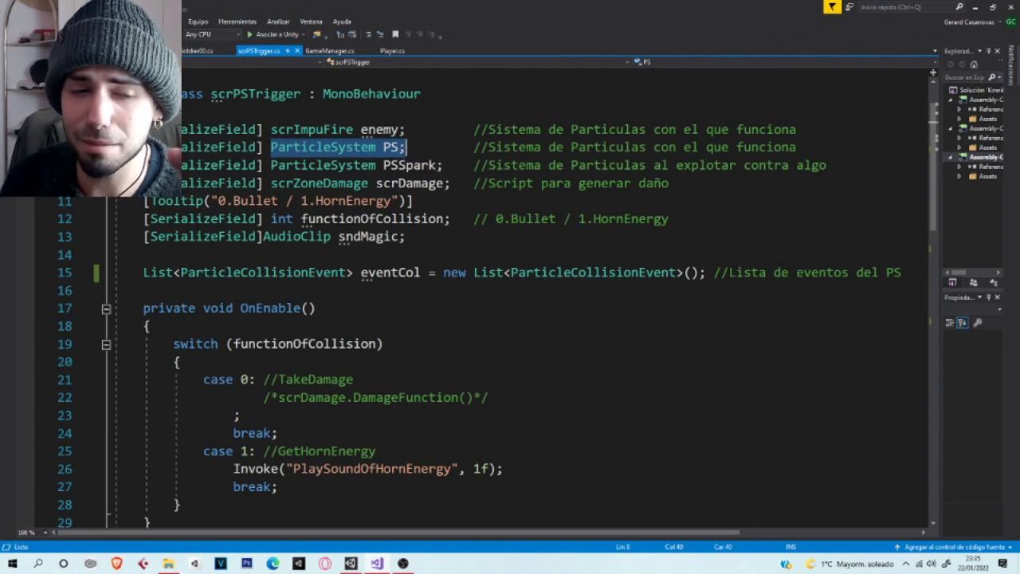
{"action": "left_click_drag", "start_coordinate": [143, 272], "coordinate": [418, 272]}
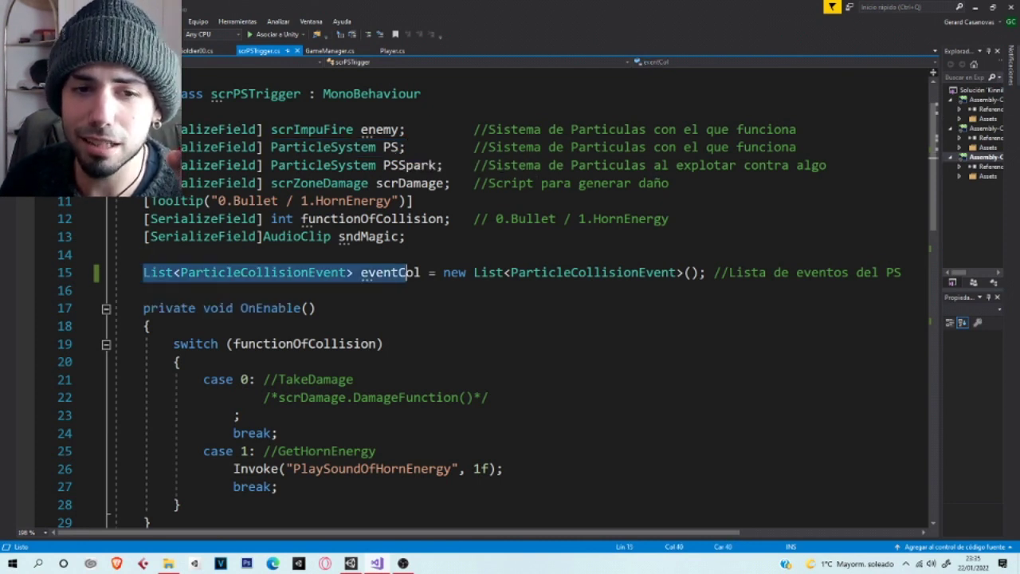
{"action": "left_click", "coordinate": [421, 271]}
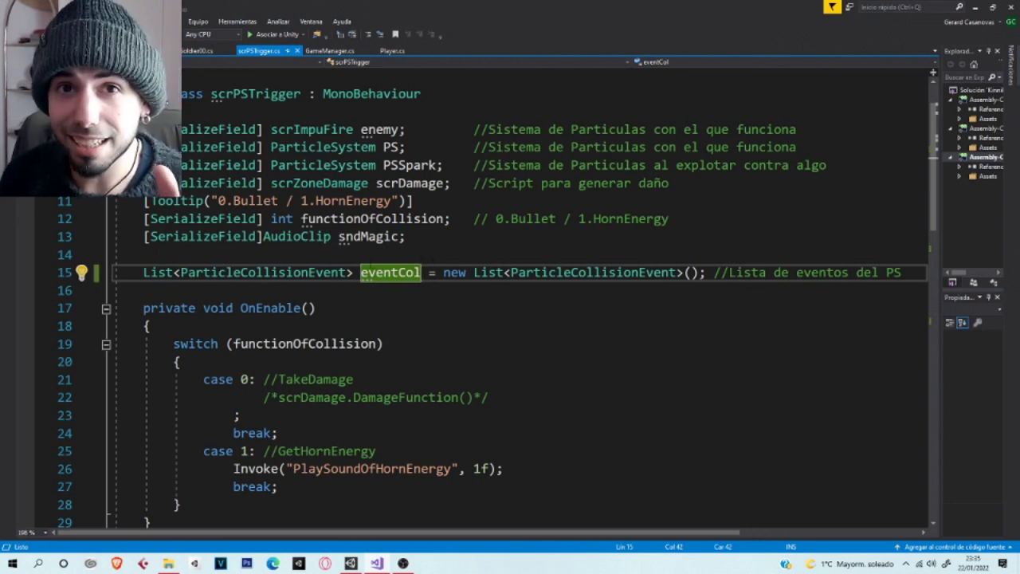
{"action": "scroll", "coordinate": [518, 319], "scroll_direction": "down", "scroll_amount": 4}
{"action": "scroll", "coordinate": [518, 319], "scroll_direction": "down", "scroll_amount": 5}
Comment out the whole old OnParticleCollision method with Ctrl+K, Ctrl+C
{"action": "scroll", "coordinate": [478, 319], "scroll_direction": "down", "scroll_amount": 3, "text": "ctrl"}
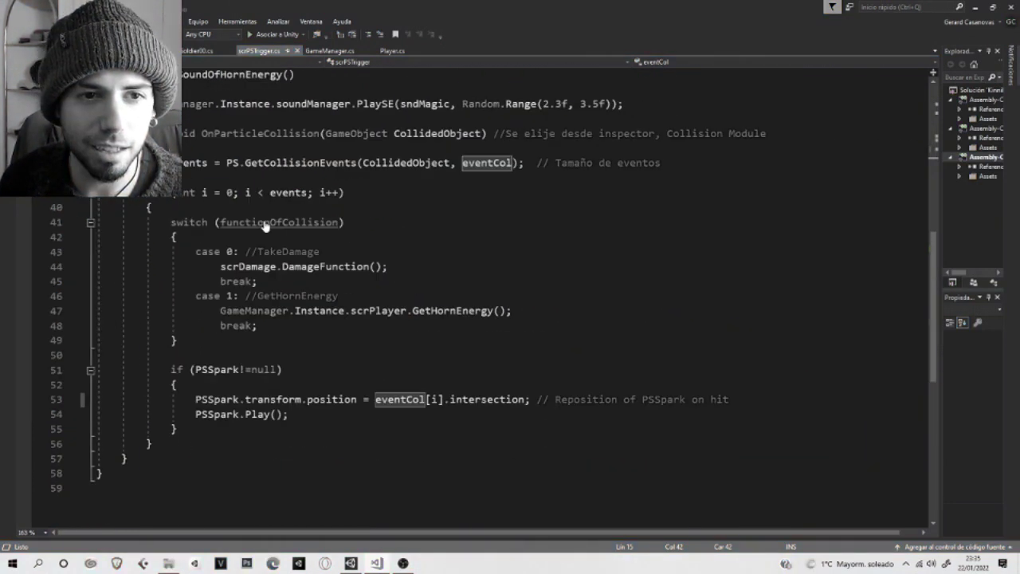
{"action": "left_click_drag", "start_coordinate": [111, 168], "coordinate": [215, 454]}
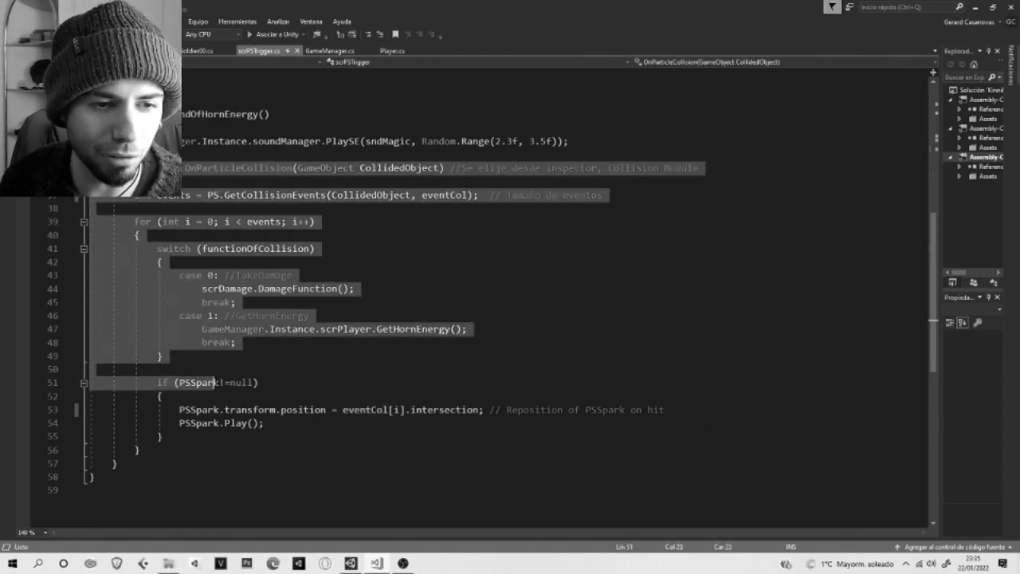
{"action": "key", "text": "ctrl+k"}
{"action": "key", "text": "ctrl+c"}
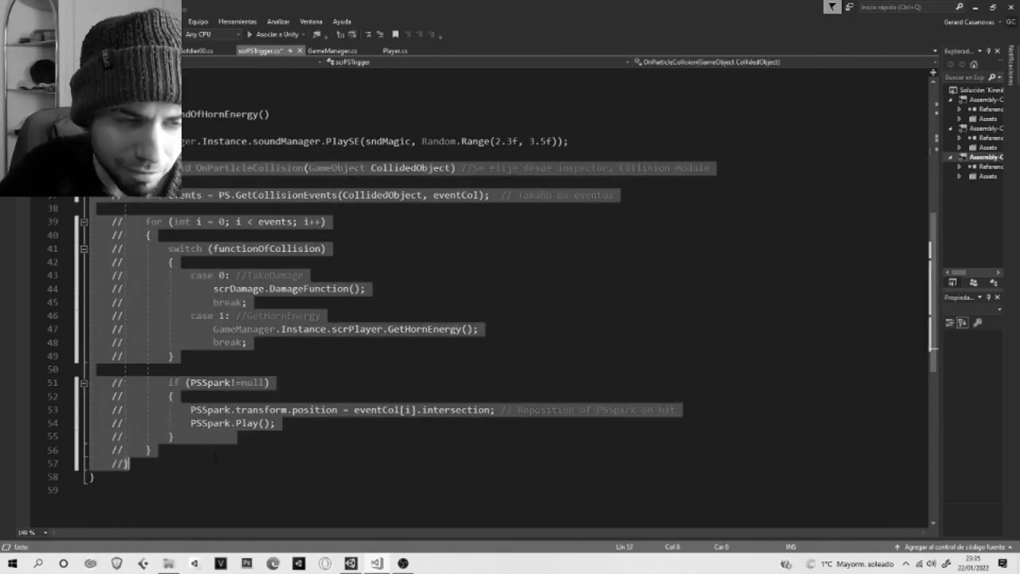
{"action": "left_click", "coordinate": [172, 261]}
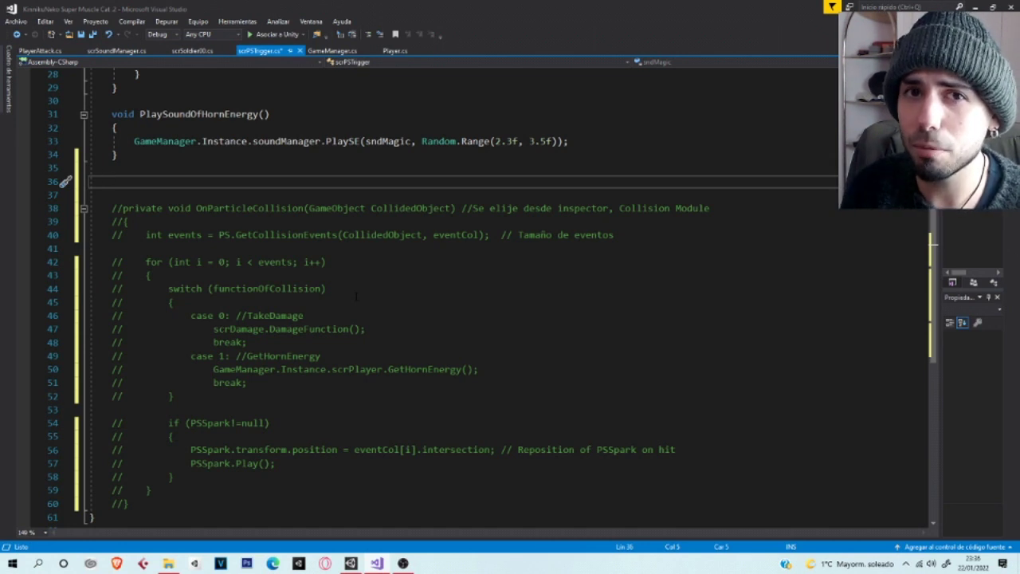
Add a private void OnParticleCollision method from IntelliSense, naming its parameter player
{"action": "type", "text": "private void "}
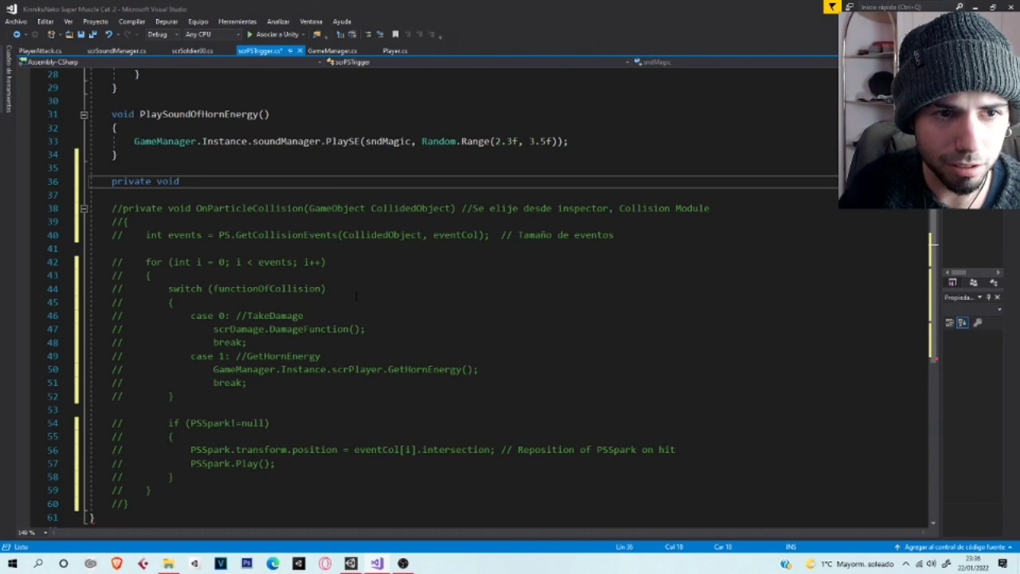
{"action": "type", "text": "OnPa"}
{"action": "key", "text": "Down"}
{"action": "key", "text": "Up"}
{"action": "key", "text": "Tab"}
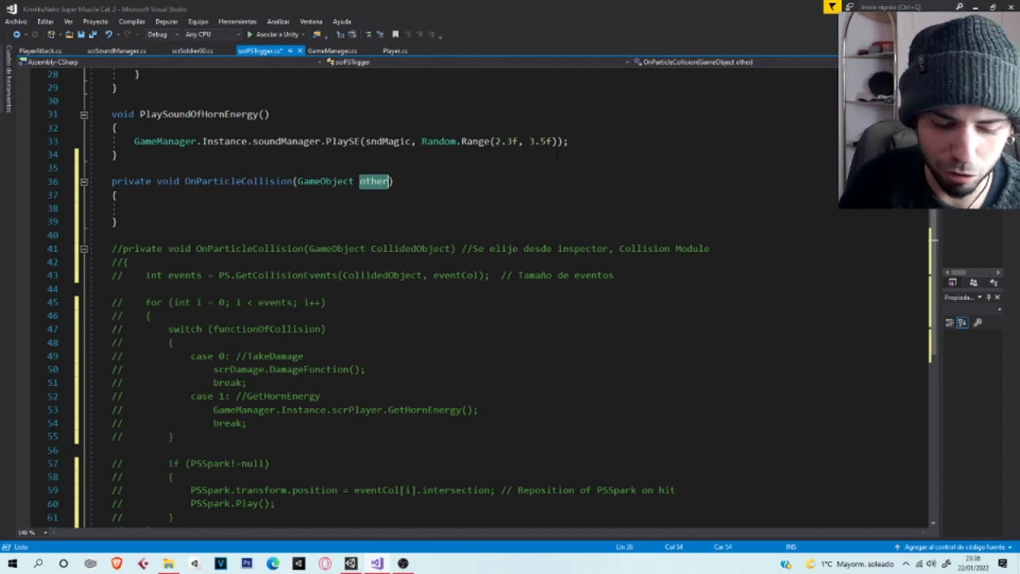
{"action": "type", "text": "player"}
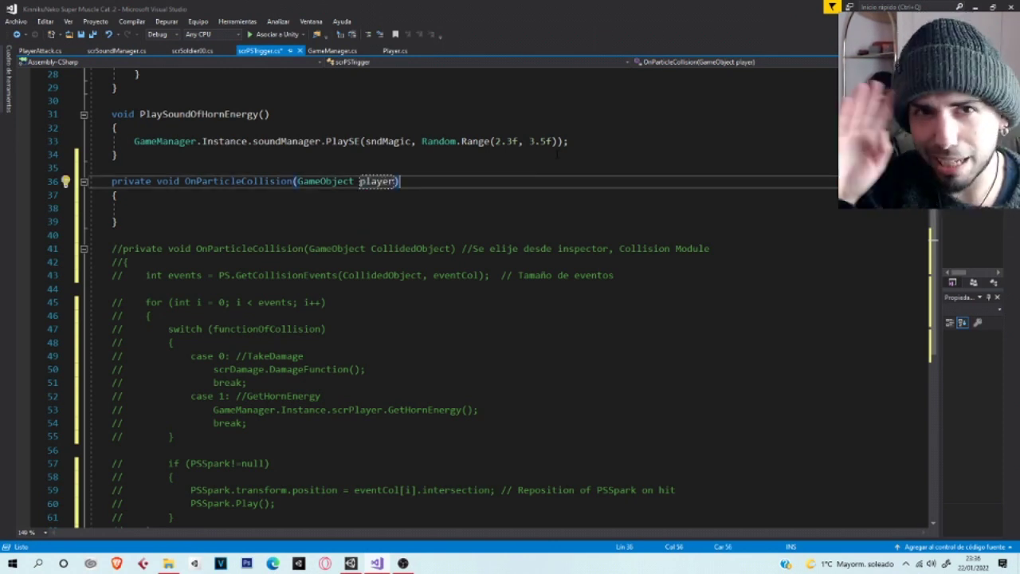
Insert a for-loop snippet in the method body and paste the collision events count line
{"action": "left_click", "coordinate": [202, 209]}
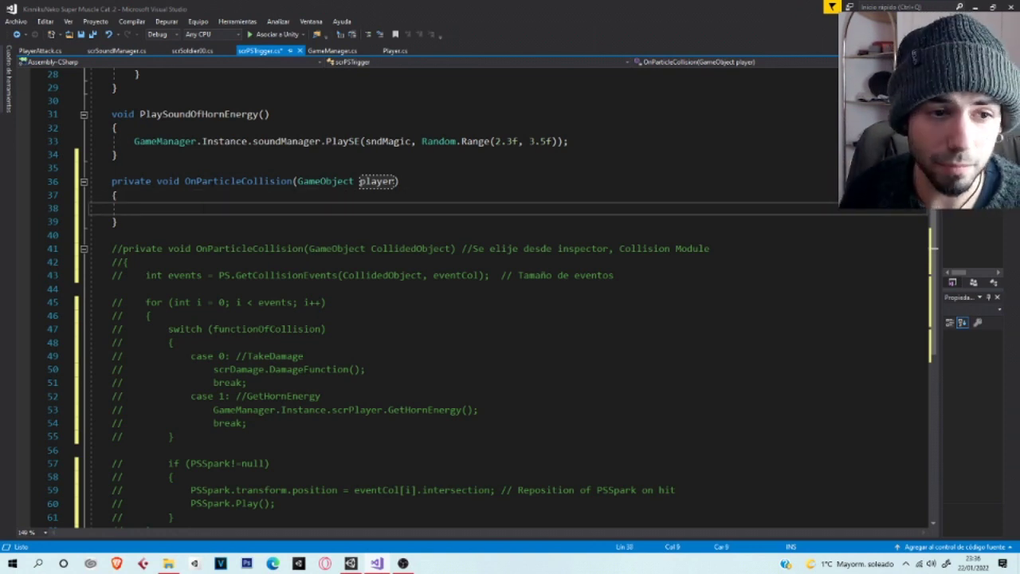
{"action": "type", "text": "fo"}
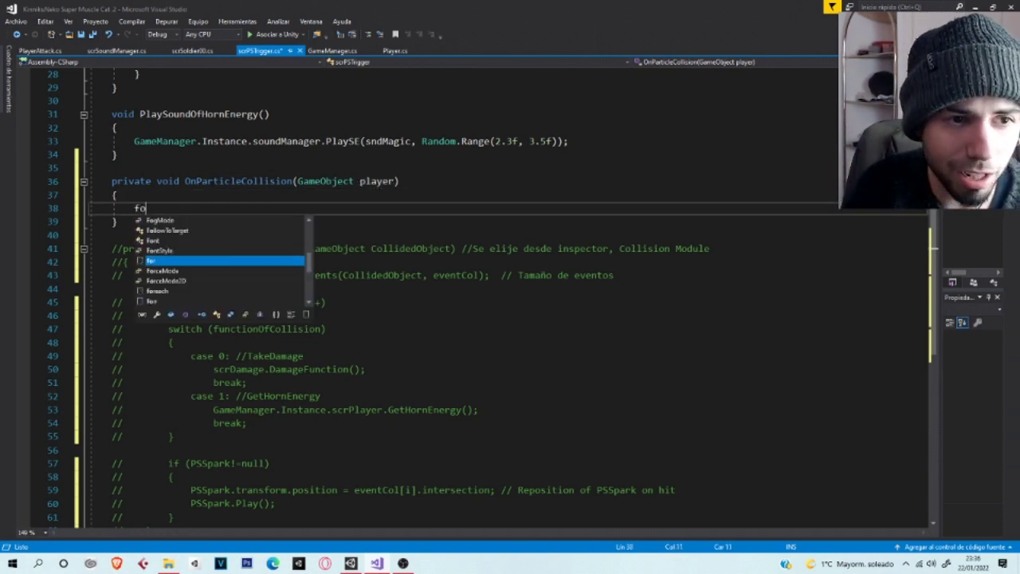
{"action": "key", "text": "Tab"}
{"action": "key", "text": "Tab"}
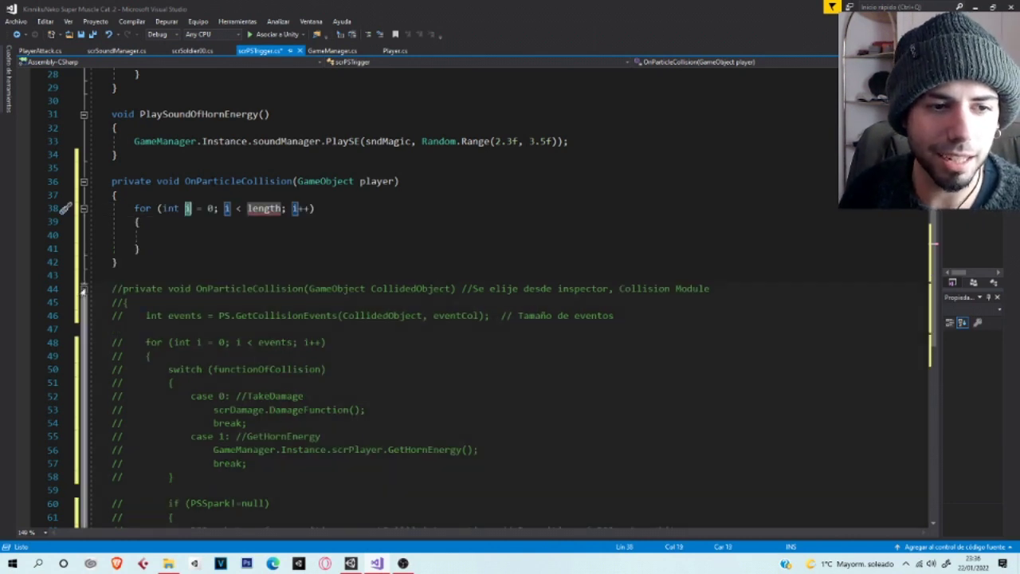
{"action": "key", "text": "ctrl+v"}
Examine the events = PS.GetCollisionEvents(player, eventCol) line and its signature
{"action": "double_click", "coordinate": [174, 209]}
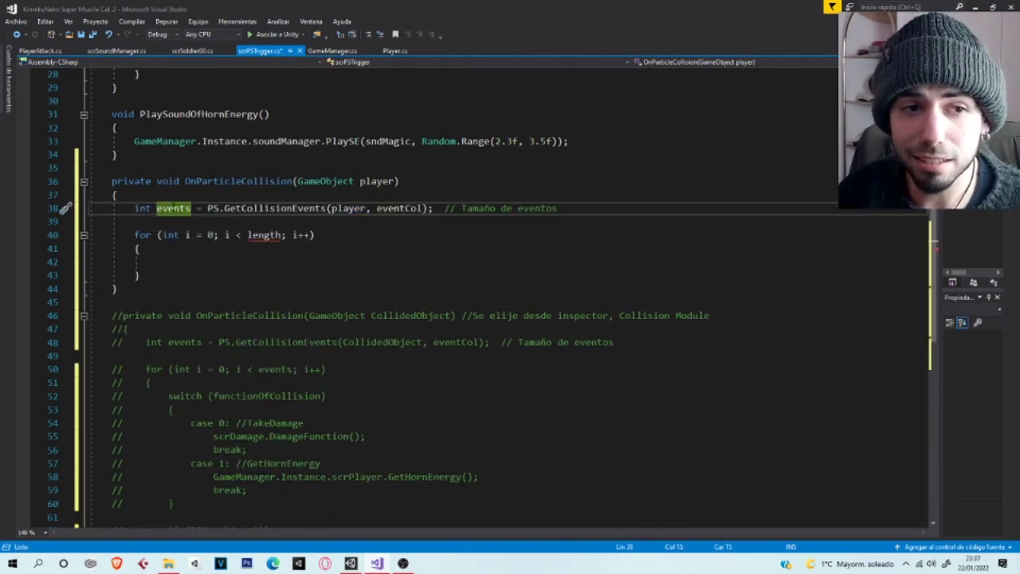
{"action": "left_click", "coordinate": [224, 208]}
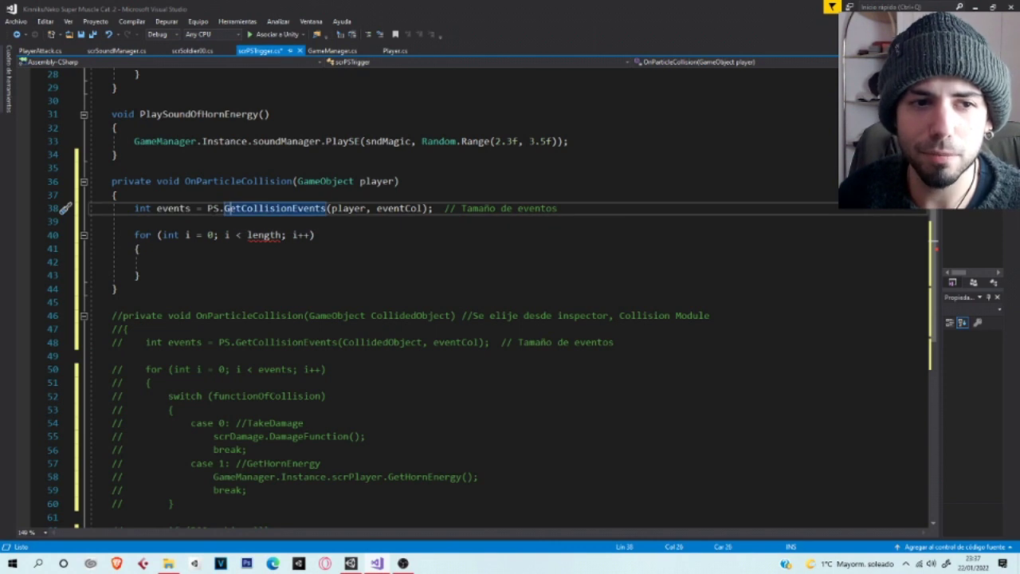
{"action": "key", "text": "shift+Left"}
{"action": "key", "text": "shift+Left"}
{"action": "key", "text": "shift+Left"}
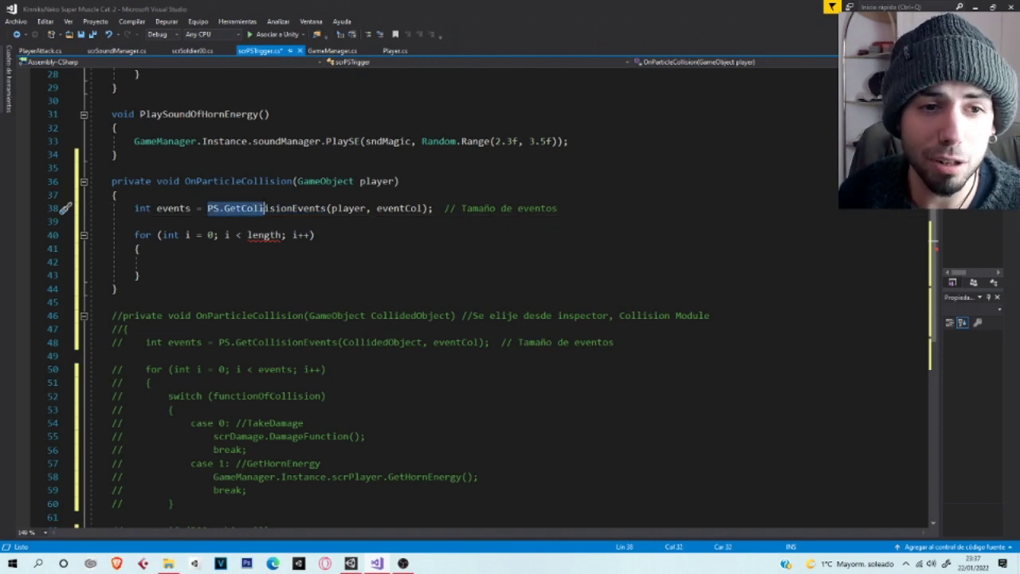
{"action": "left_click_drag", "start_coordinate": [265, 208], "coordinate": [326, 208]}
{"action": "double_click", "coordinate": [250, 208]}
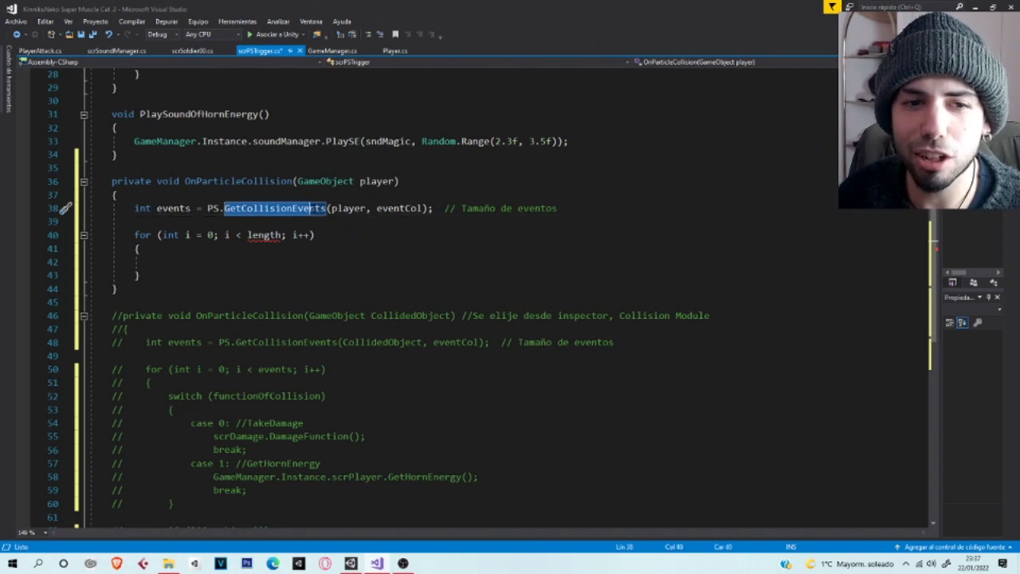
{"action": "double_click", "coordinate": [348, 208]}
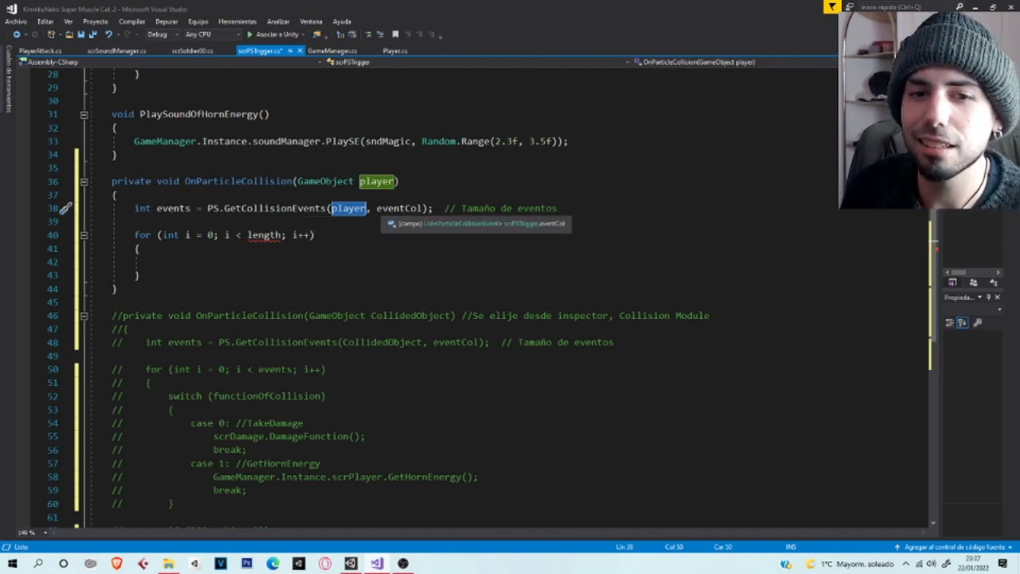
{"action": "double_click", "coordinate": [284, 208]}
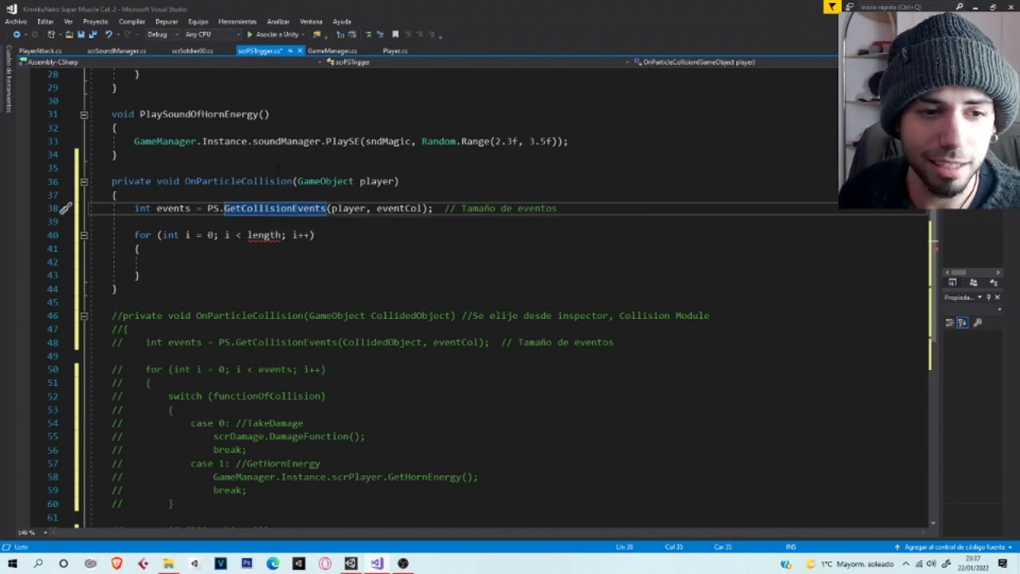
Replace length with events as the loop bound and start a // comment in the loop body
{"action": "double_click", "coordinate": [173, 208]}
{"action": "key", "text": "ctrl+c"}
{"action": "double_click", "coordinate": [263, 236]}
{"action": "key", "text": "ctrl+v"}
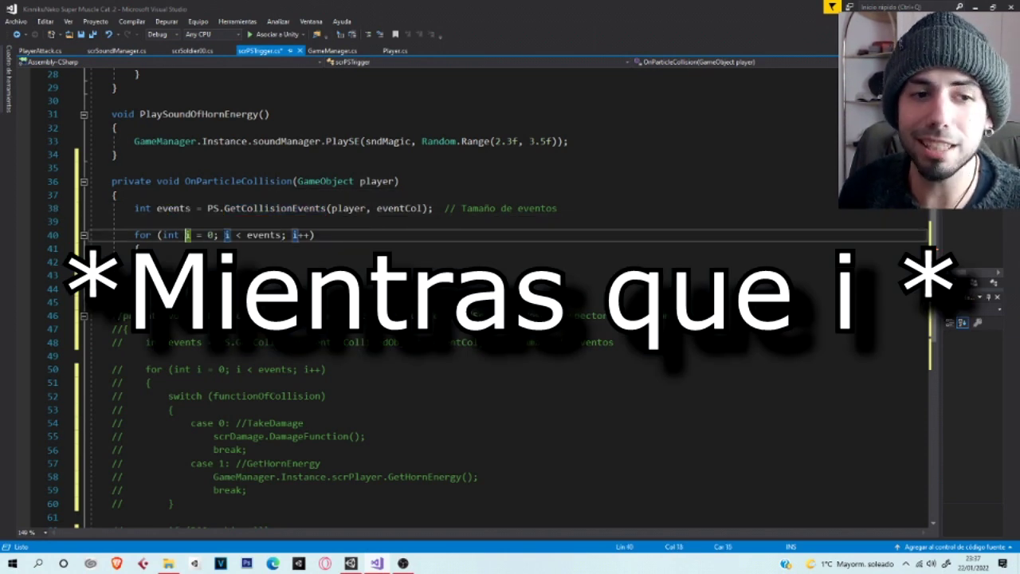
{"action": "double_click", "coordinate": [263, 235]}
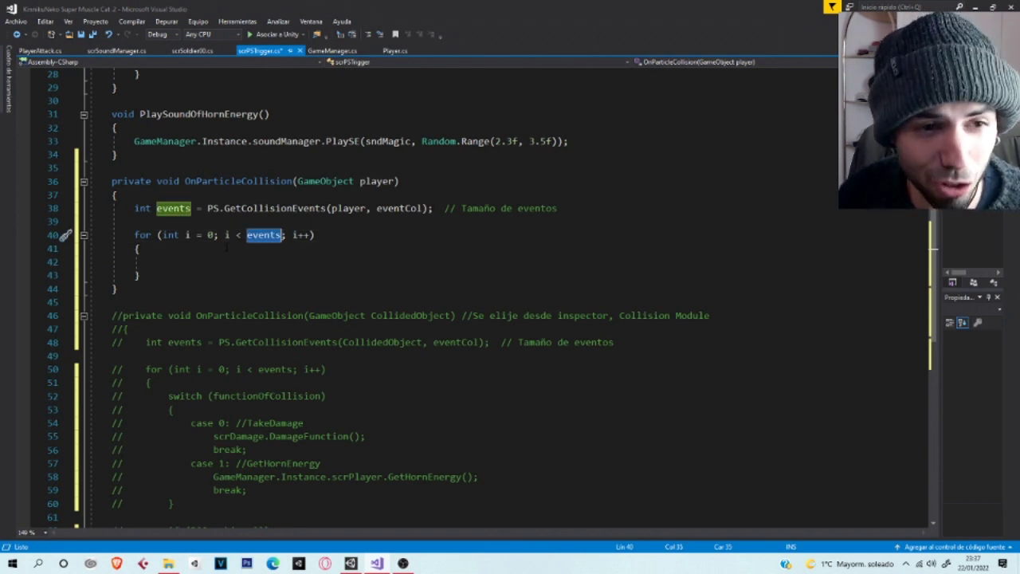
{"action": "left_click", "coordinate": [213, 260]}
{"action": "type", "text": "//"}
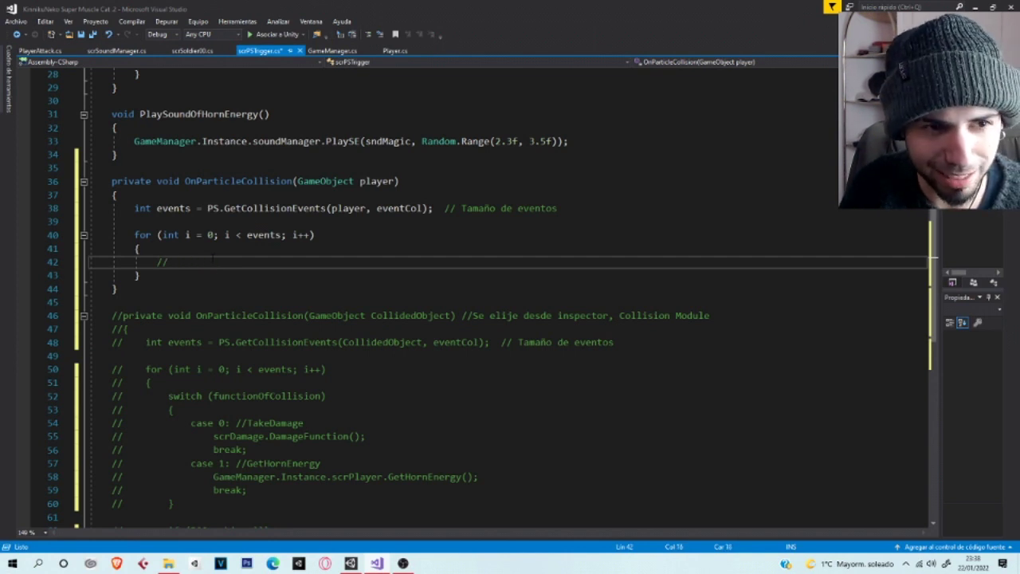
Write the comment 'Quitarle vida al gatito.' and add blank lines after the method
{"action": "type", "text": "Quitar"}
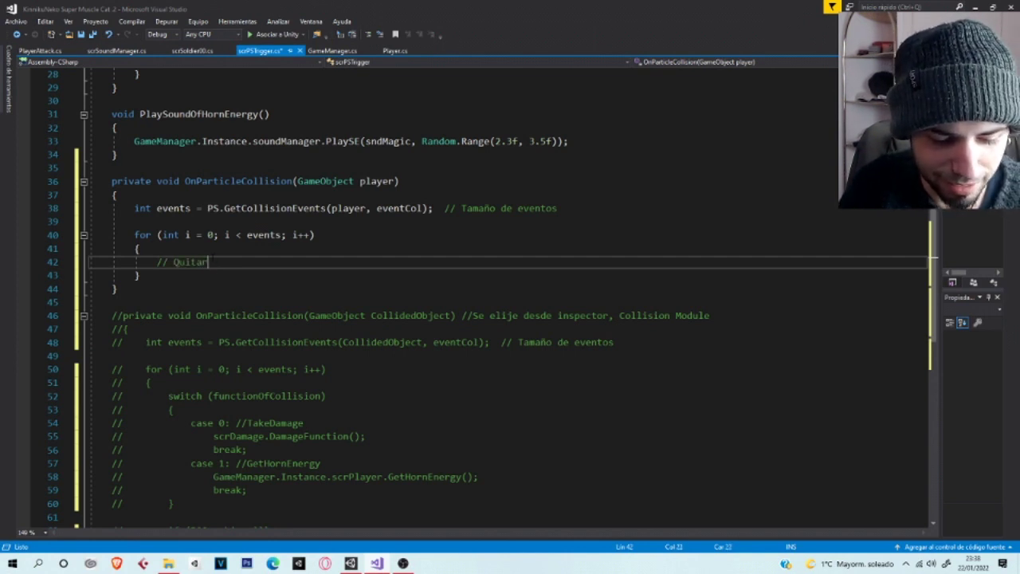
{"action": "type", "text": "le vida al ga"}
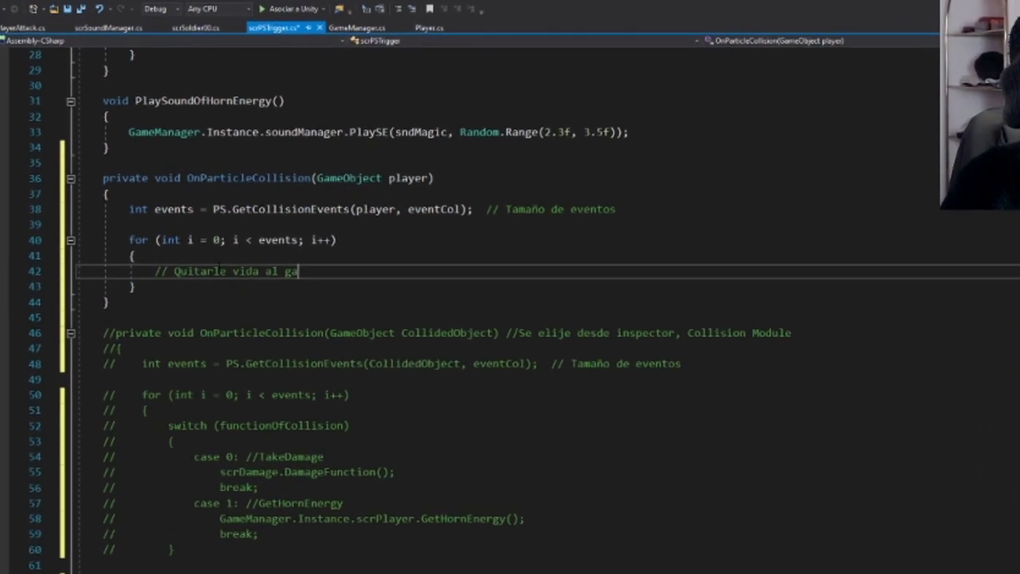
{"action": "type", "text": "tito"}
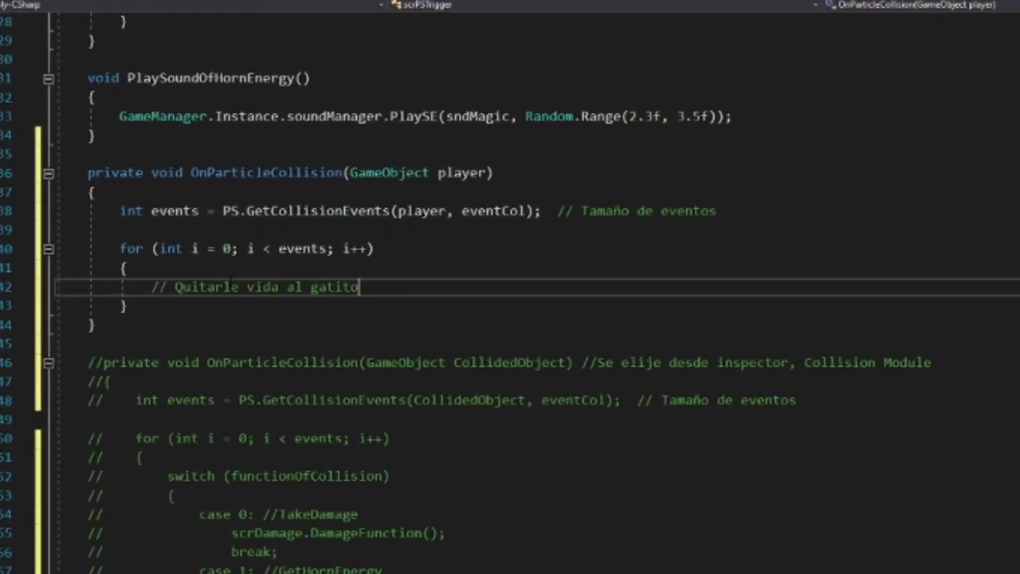
{"action": "type", "text": "."}
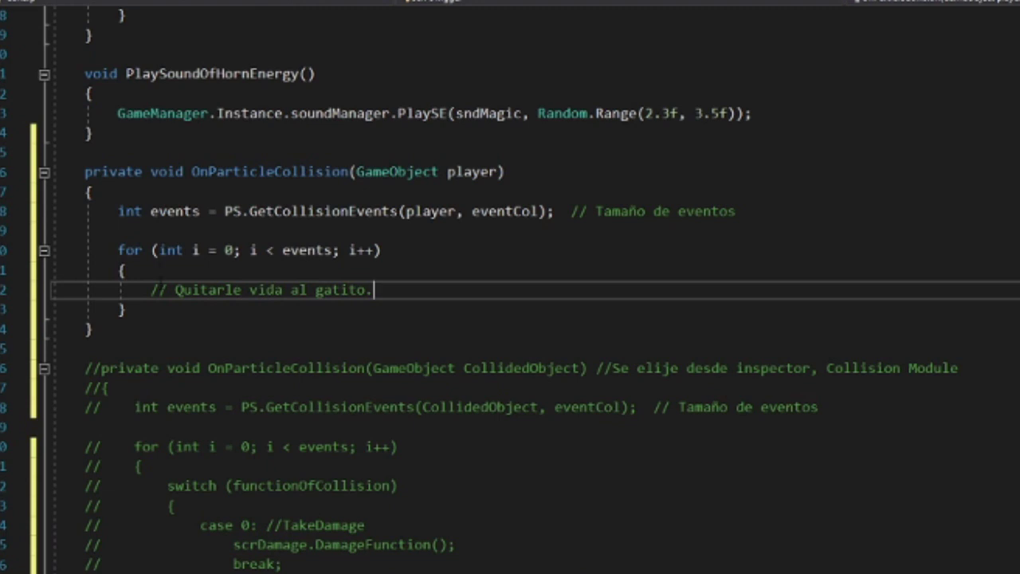
{"action": "left_click", "coordinate": [123, 330]}
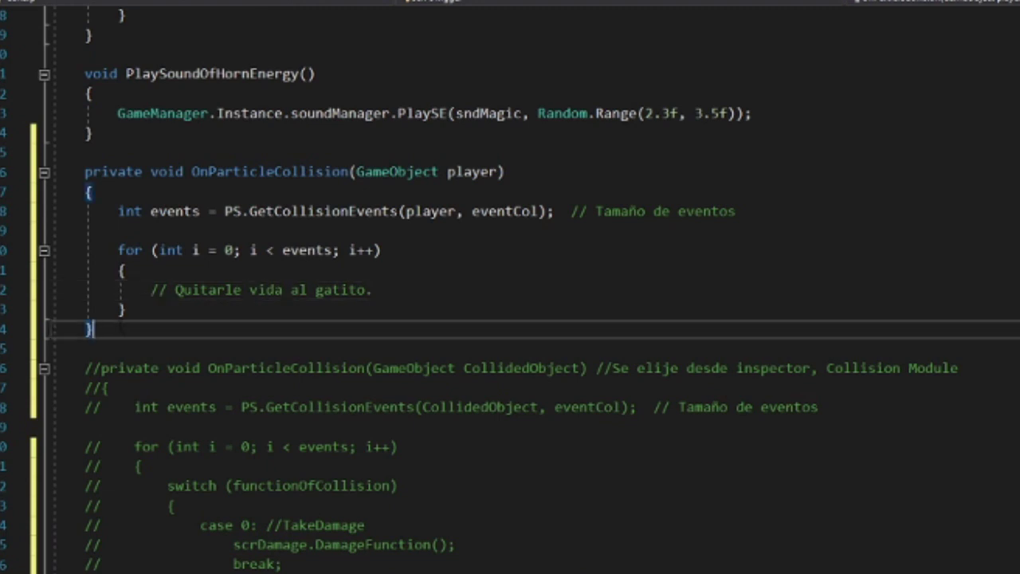
{"action": "key", "text": "Return"}
{"action": "key", "text": "Return"}
{"action": "key", "text": "Return"}
{"action": "key", "text": "Return"}
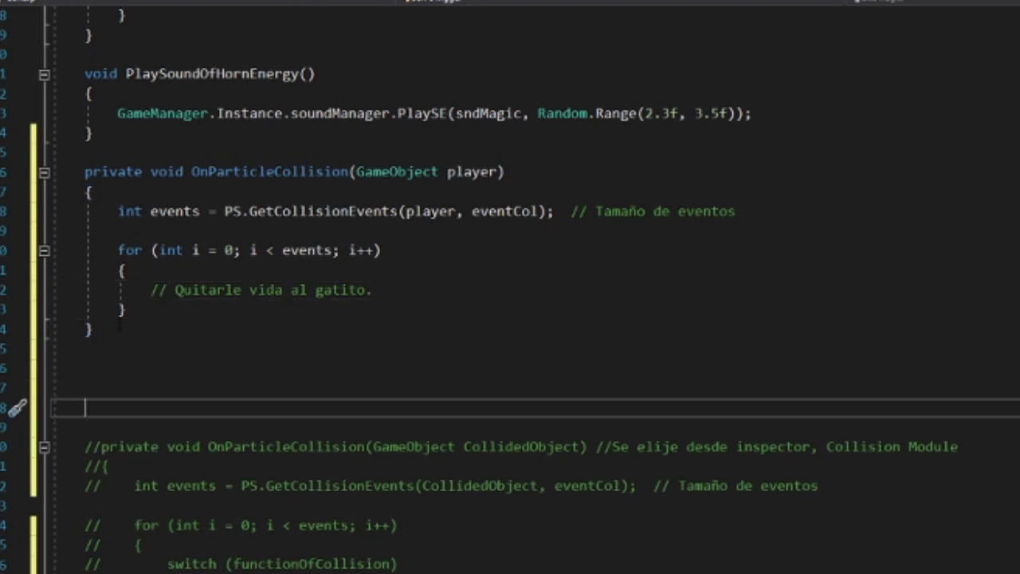
Highlight the OnParticleCollision declaration and the GetCollisionEvents line
{"action": "scroll", "coordinate": [510, 319], "scroll_direction": "up", "scroll_amount": 1}
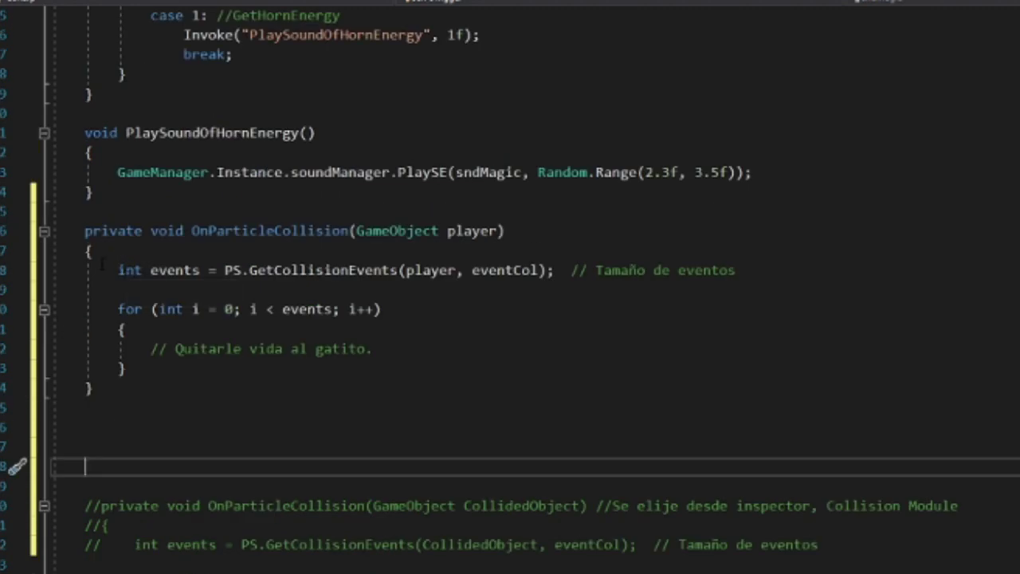
{"action": "left_click_drag", "start_coordinate": [85, 230], "coordinate": [246, 239]}
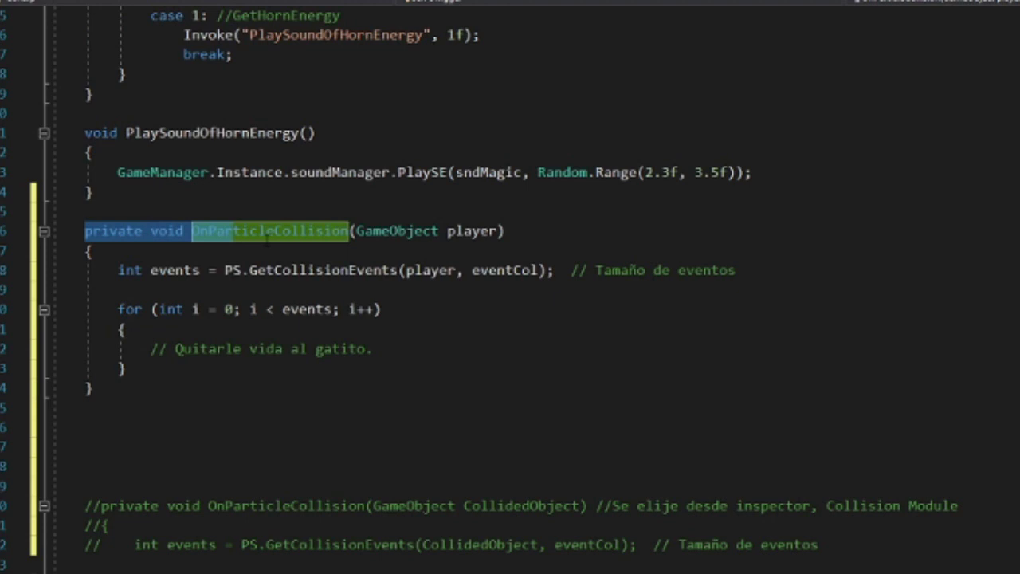
{"action": "left_click_drag", "start_coordinate": [134, 247], "coordinate": [430, 248]}
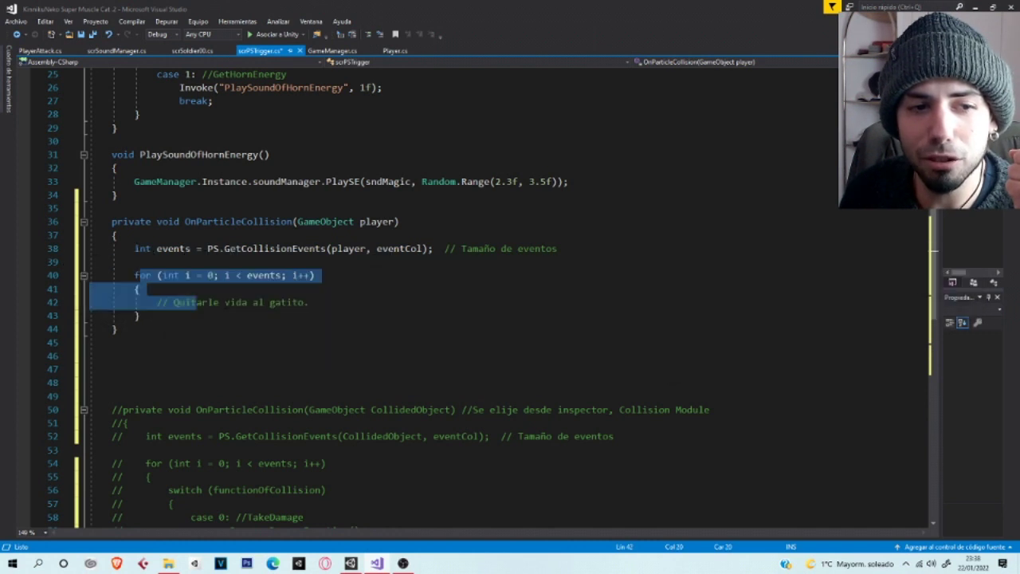
Highlight 'events' in the loop condition and the 'Quitarle vida al gatito' comment to explain them
{"action": "left_click", "coordinate": [256, 275]}
{"action": "double_click", "coordinate": [266, 275]}
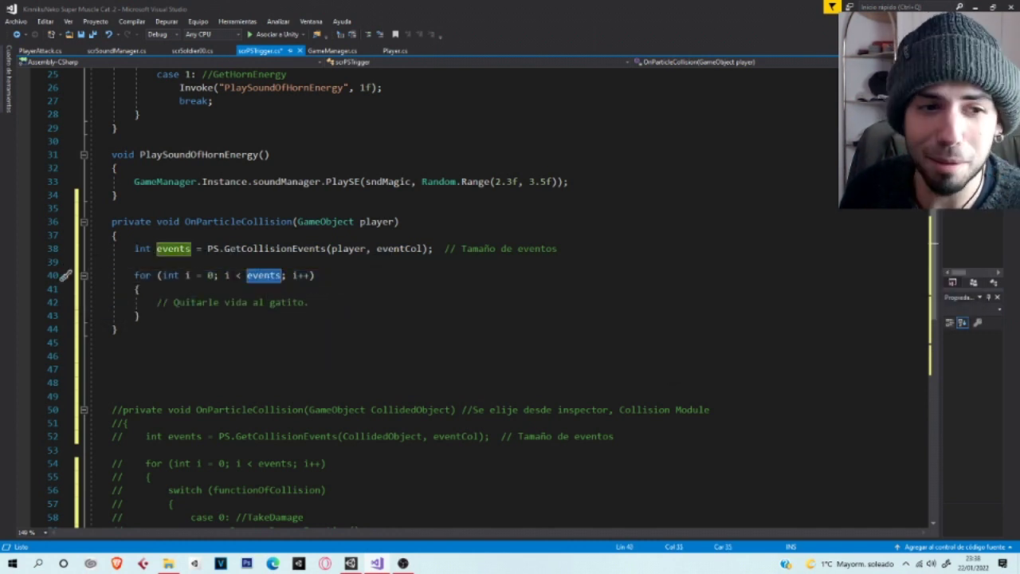
{"action": "left_click_drag", "start_coordinate": [157, 302], "coordinate": [311, 304]}
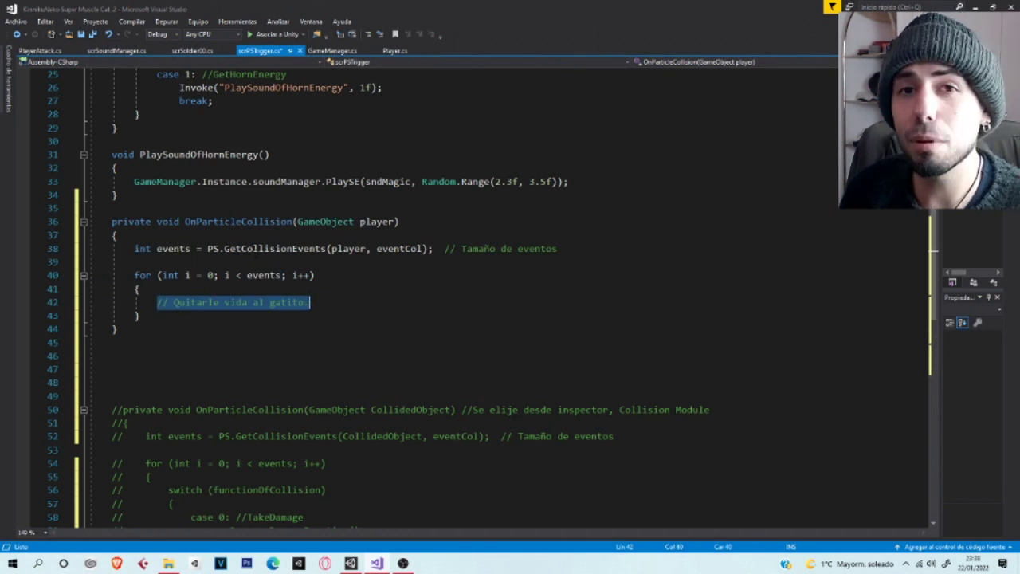
{"action": "left_click", "coordinate": [171, 237]}
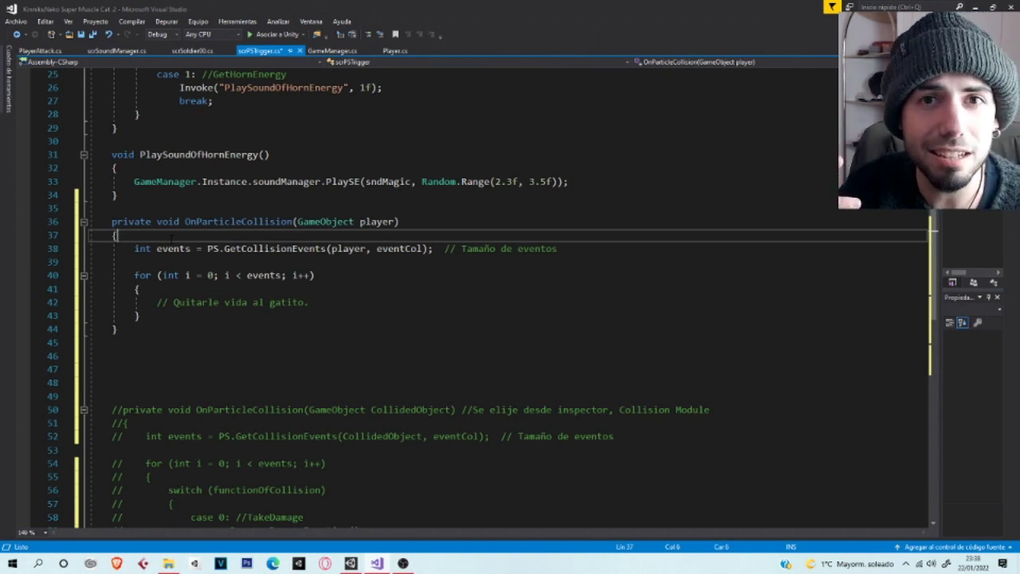
Select the whole OnParticleCollision method, then switch back to the Unity editor
{"action": "left_click_drag", "start_coordinate": [111, 221], "coordinate": [117, 329]}
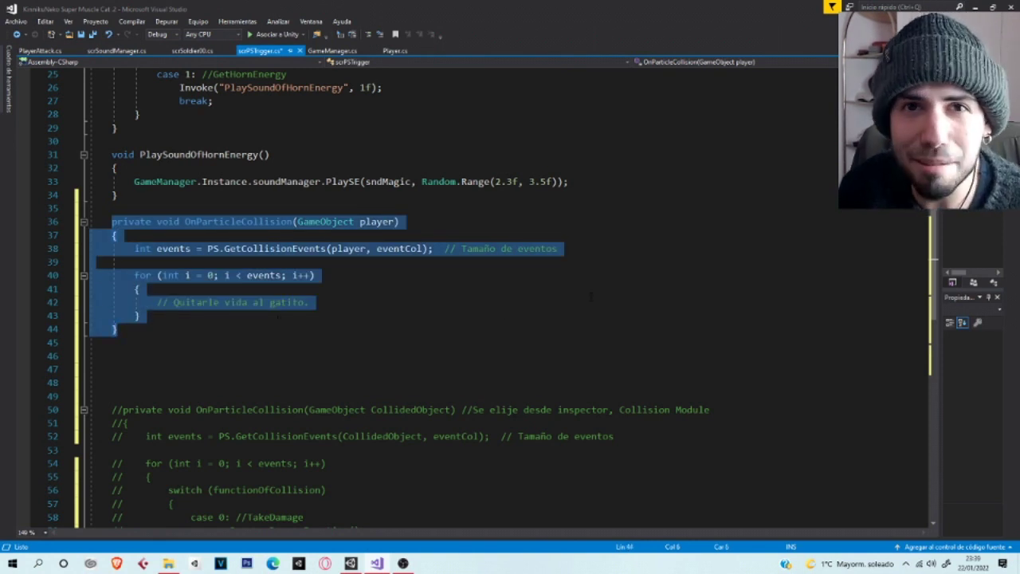
{"action": "scroll", "coordinate": [478, 295], "scroll_direction": "down", "scroll_amount": 4}
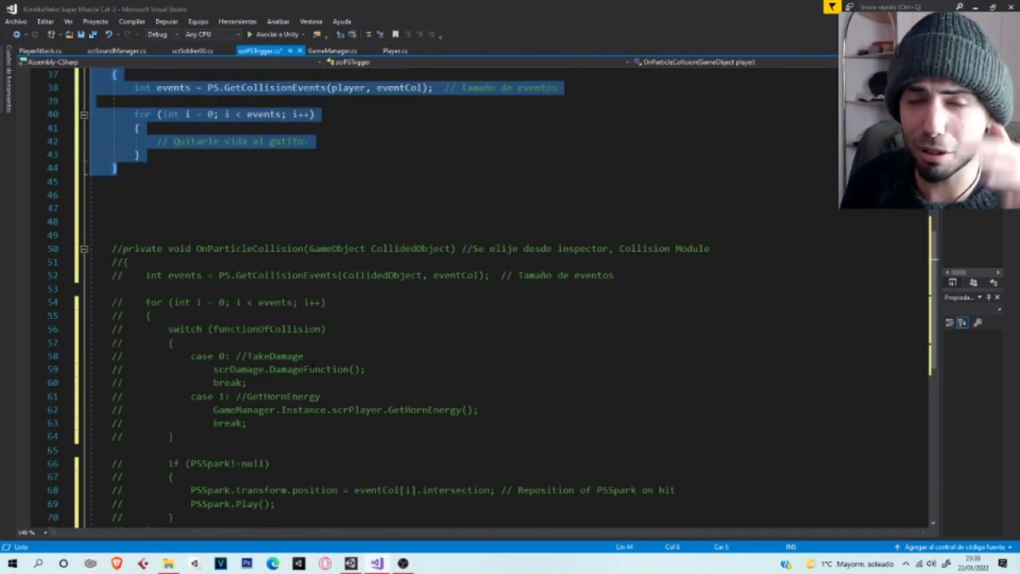
{"action": "scroll", "coordinate": [478, 295], "scroll_direction": "up", "scroll_amount": 5}
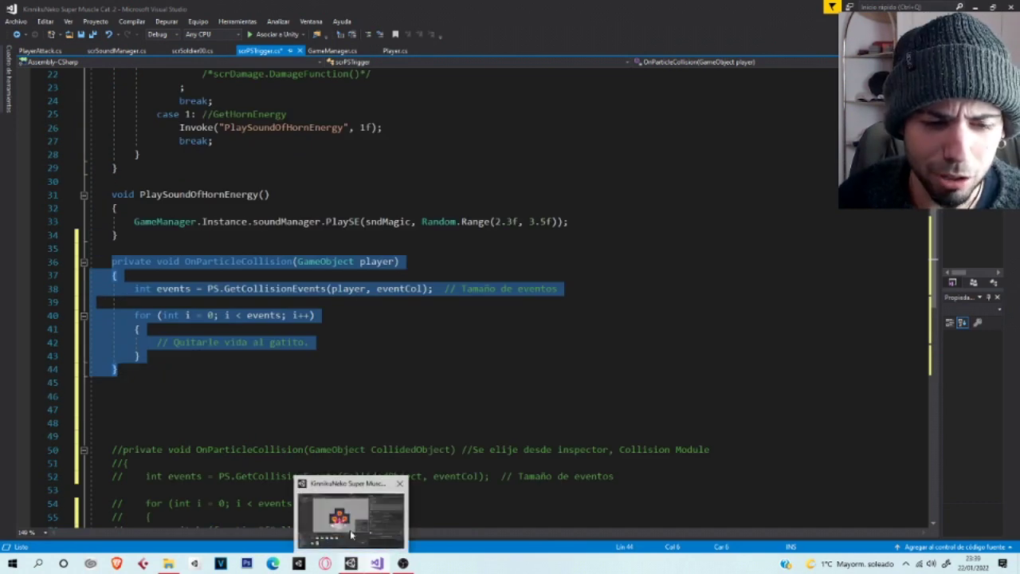
{"action": "left_click", "coordinate": [355, 565]}
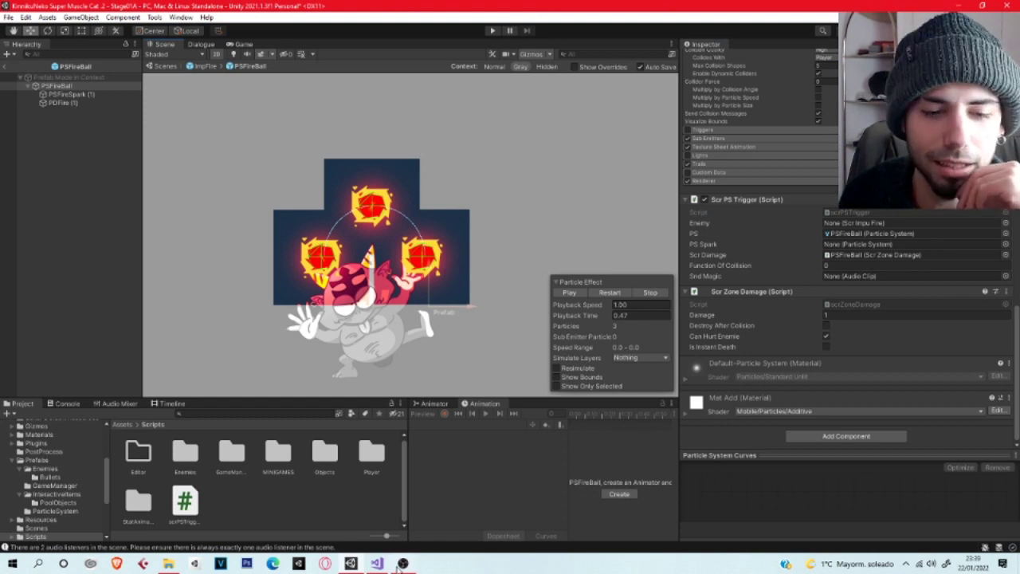
Bring OBS forward from the taskbar, stop the screen recording, and return to Unity
{"action": "mouse_move", "coordinate": [376, 564]}
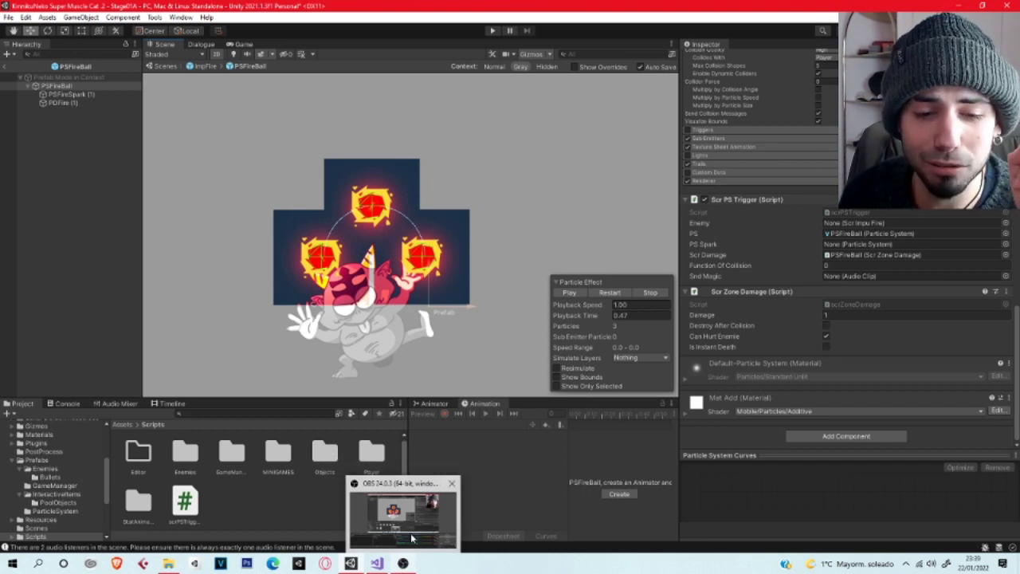
{"action": "left_click", "coordinate": [412, 538]}
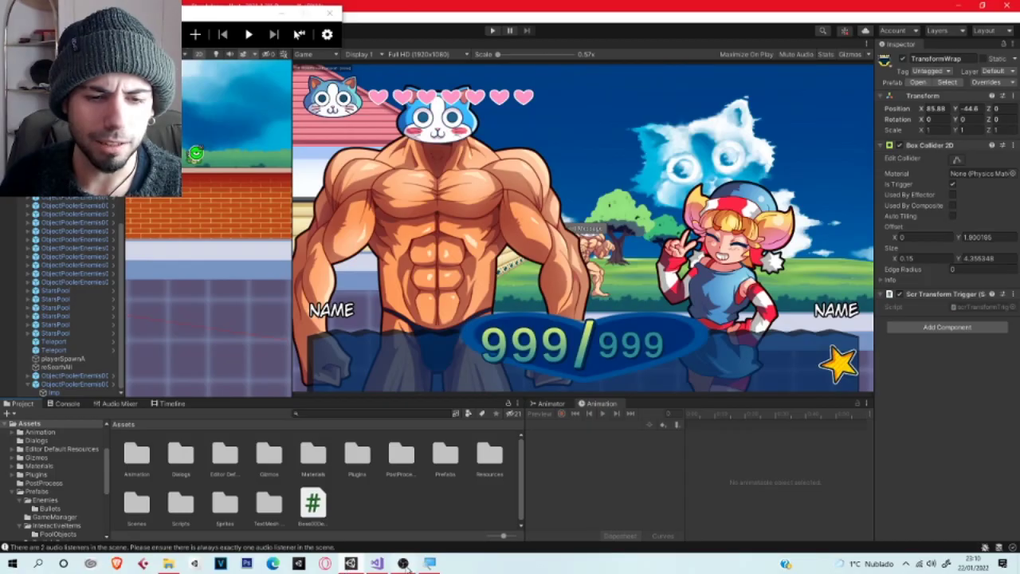
{"action": "mouse_move", "coordinate": [403, 563]}
{"action": "left_click", "coordinate": [406, 539]}
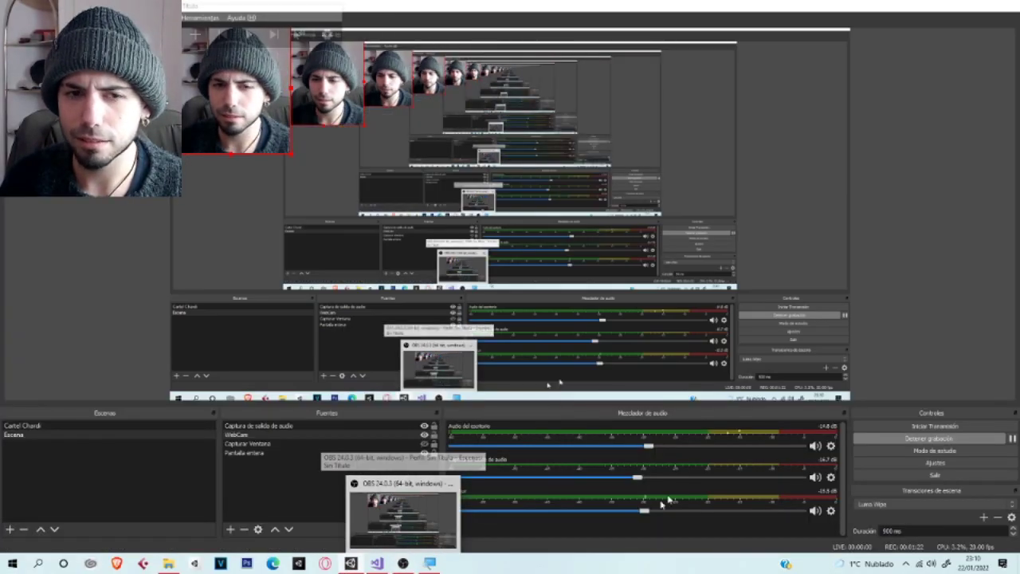
{"action": "left_click", "coordinate": [405, 540]}
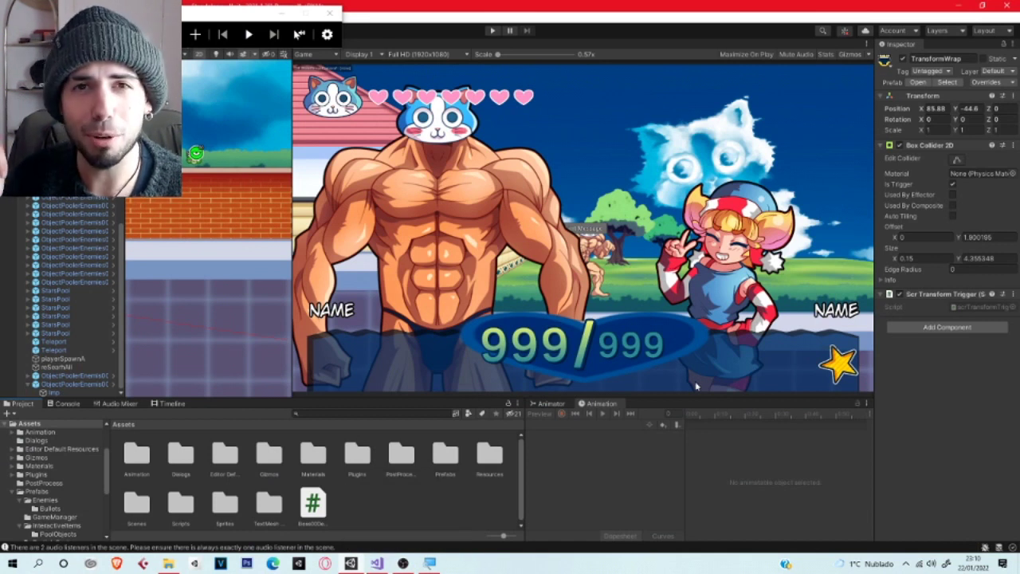